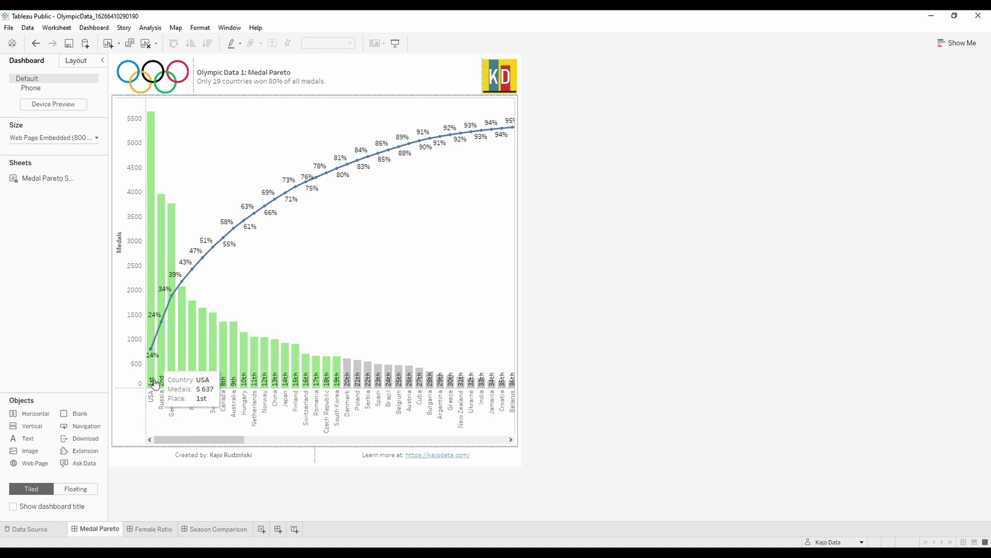
Add a new blank worksheet, Sheet 5.
mouse_move(170, 382)
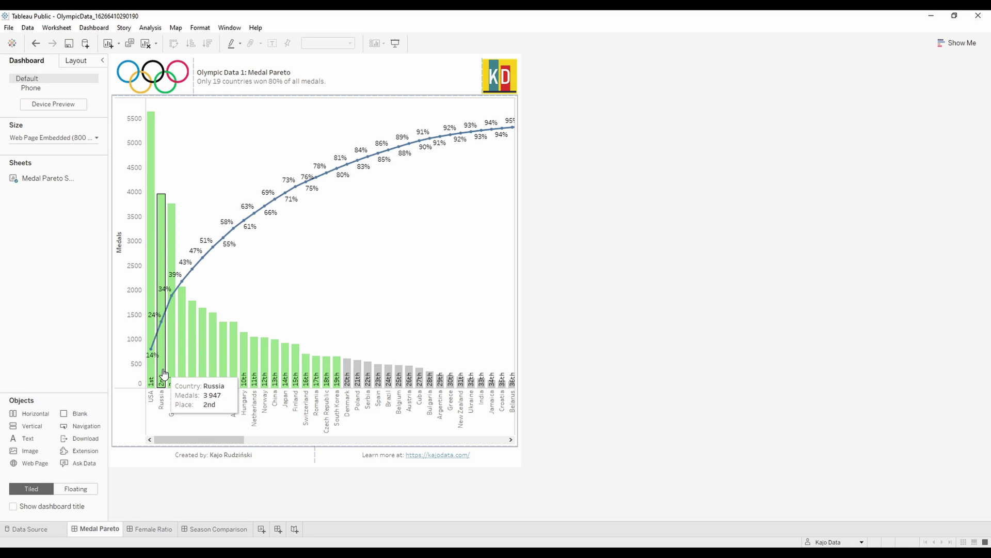
mouse_move(225, 440)
mouse_down()
mouse_move(253, 451)
mouse_move(301, 442)
mouse_move(210, 433)
mouse_up()
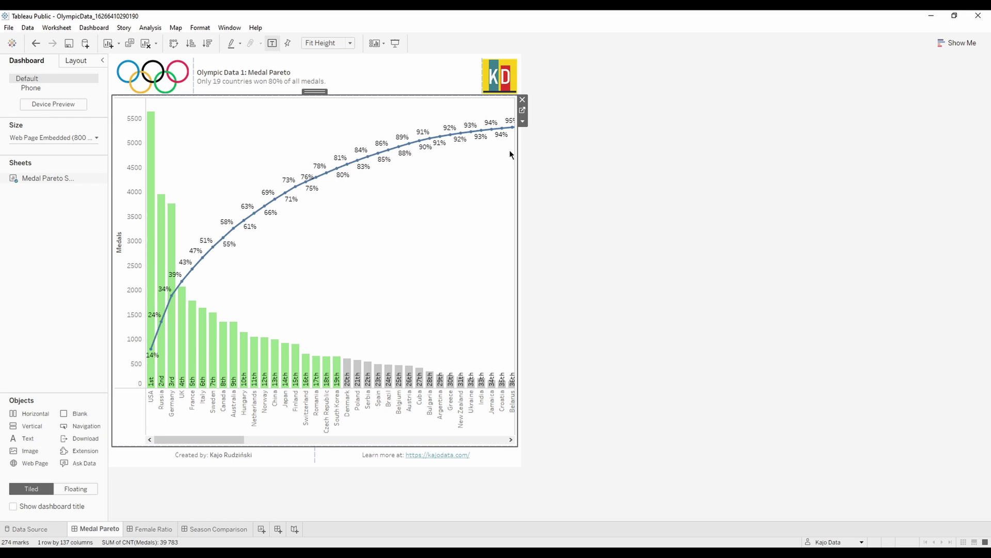
mouse_move(153, 354)
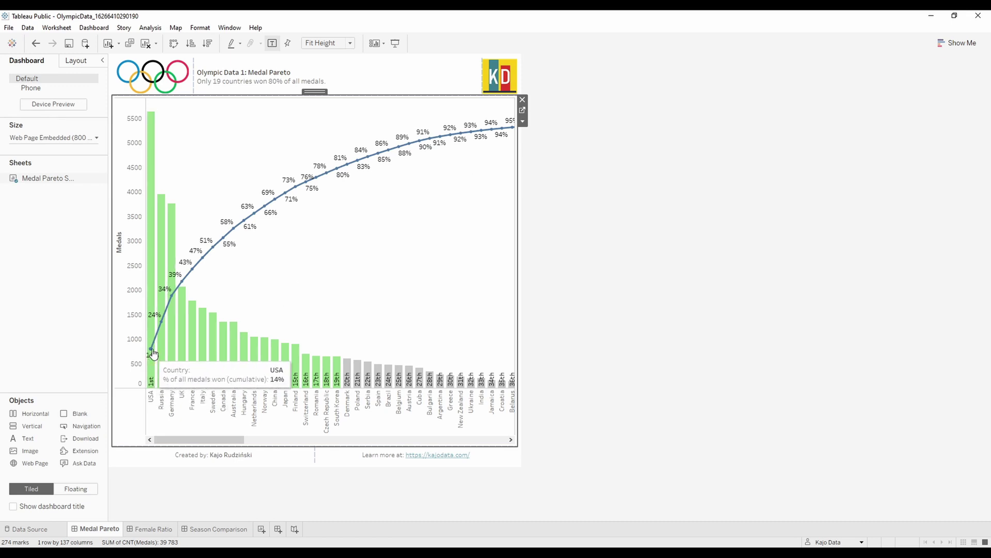
mouse_move(183, 281)
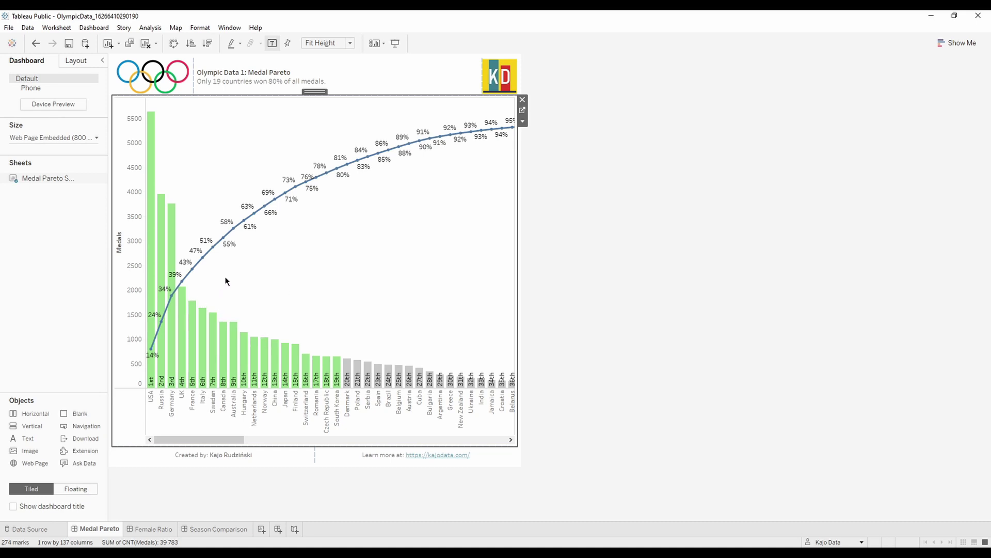
mouse_move(170, 322)
mouse_move(343, 389)
mouse_move(341, 171)
drag(212, 439, 124, 442)
mouse_move(132, 527)
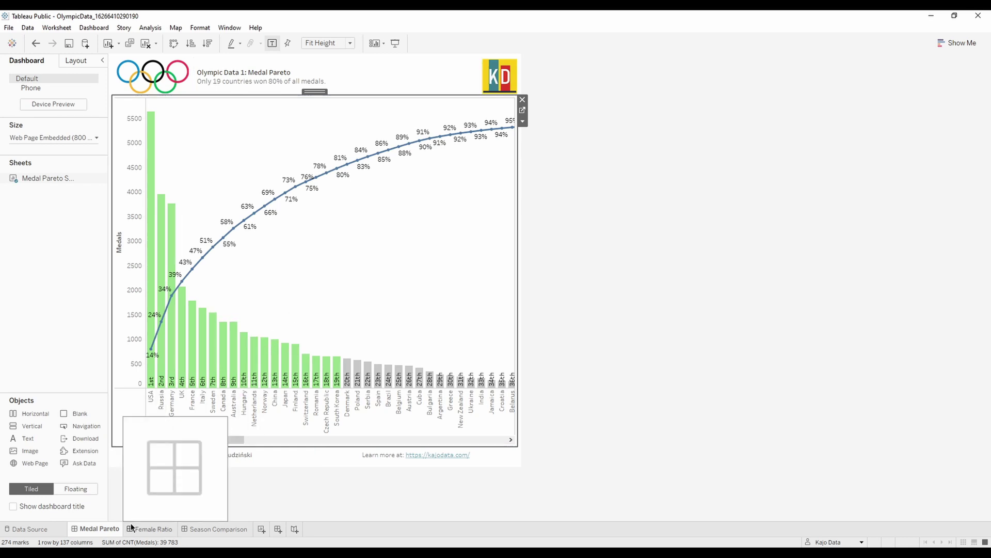
click(260, 537)
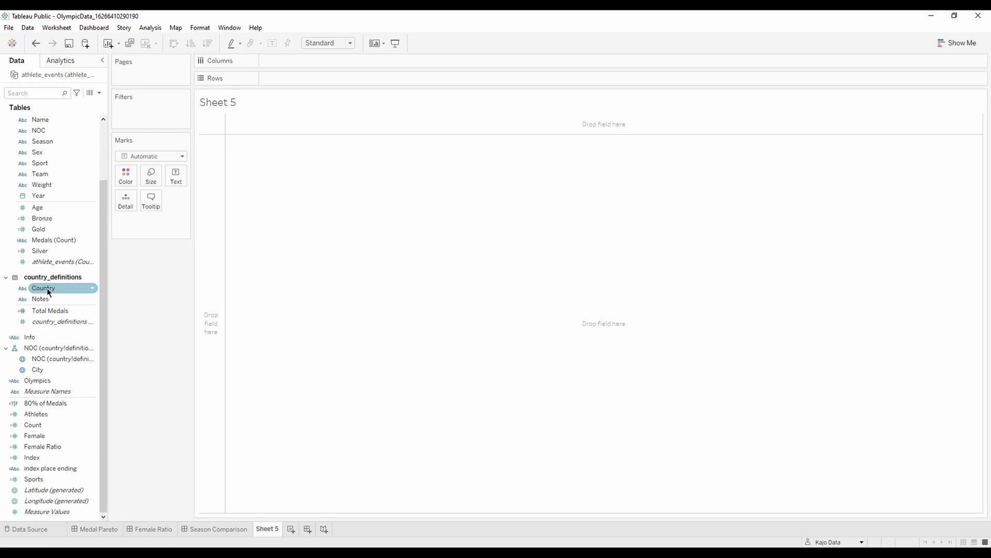
Place Country on Rows and a continuous Count of Medals on Columns.
drag(42, 288, 290, 80)
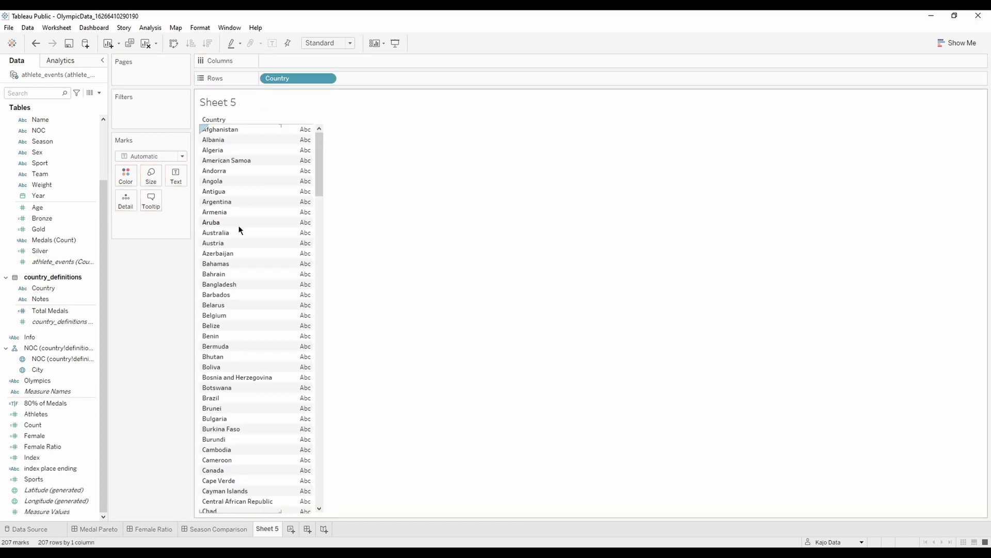
drag(73, 247, 308, 63)
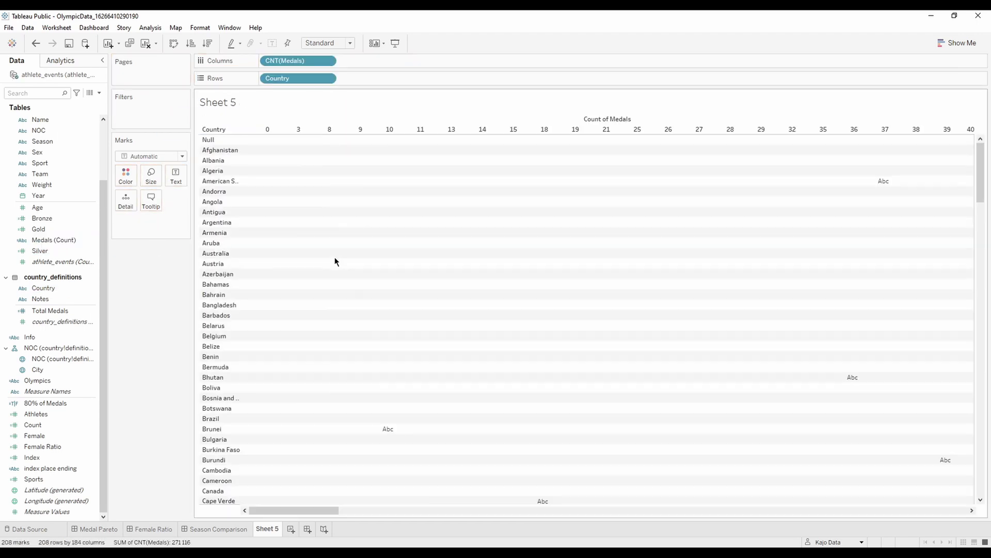
right_click(287, 66)
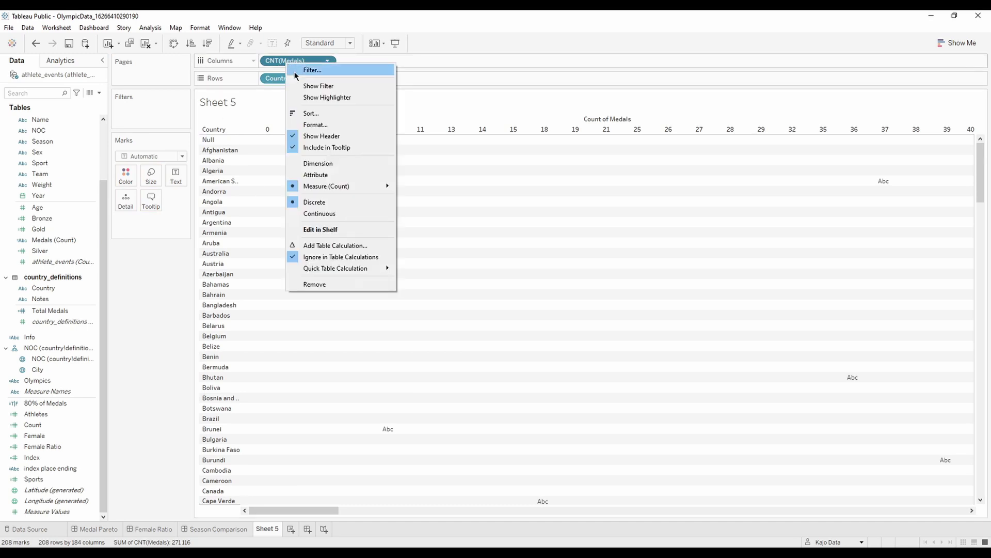
click(320, 214)
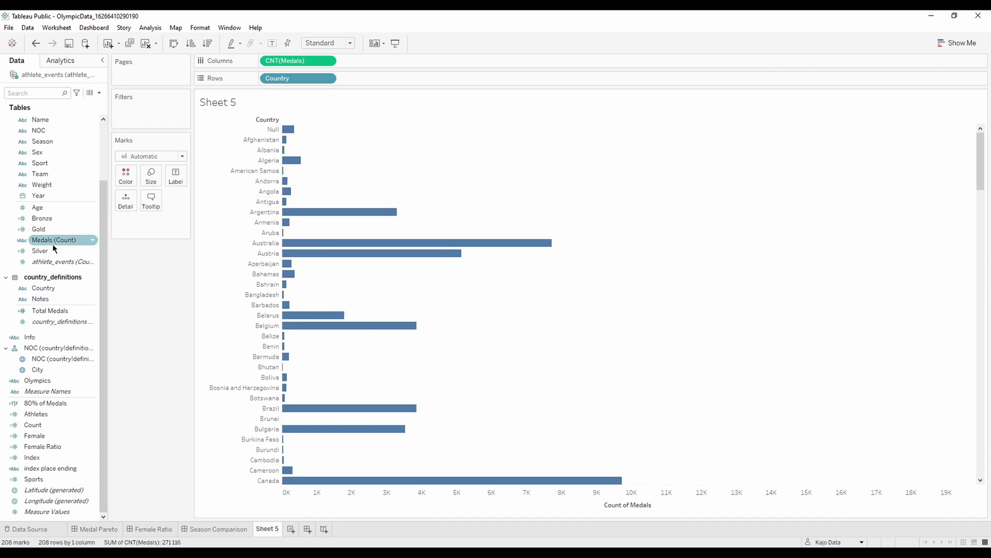
Filter to the Medal Set, exclude the Null country, and swap axes for vertical bars.
scroll(64, 239, up, 3)
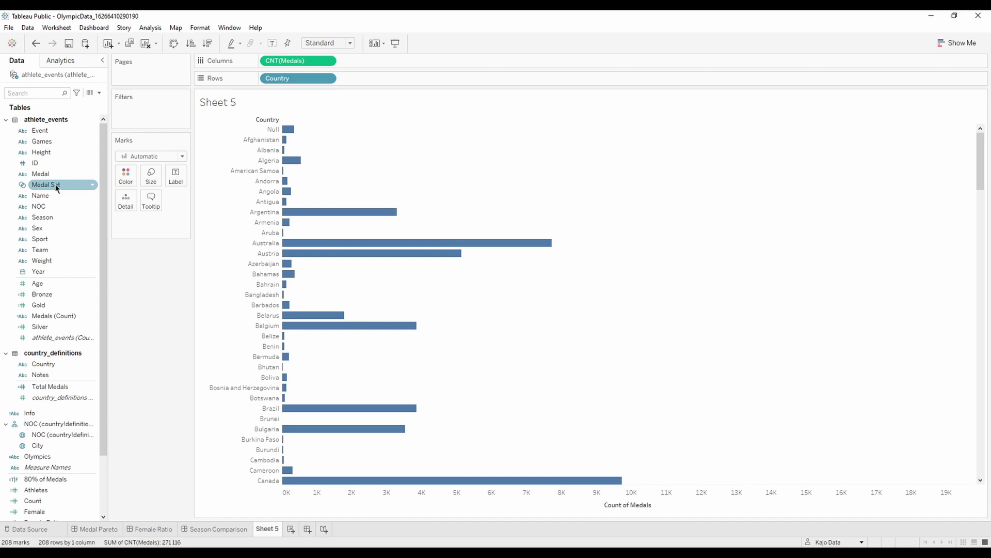
drag(58, 187, 145, 114)
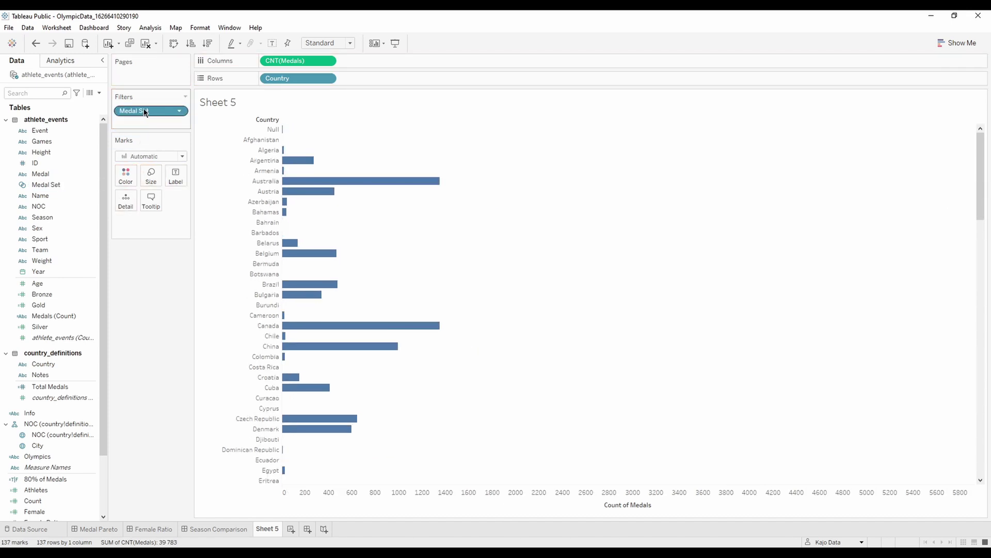
click(90, 93)
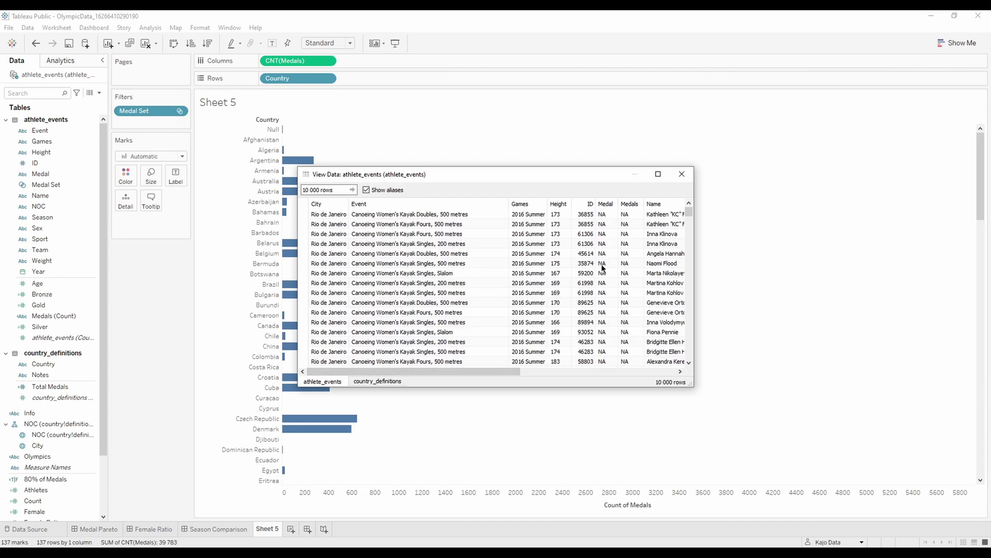
click(689, 174)
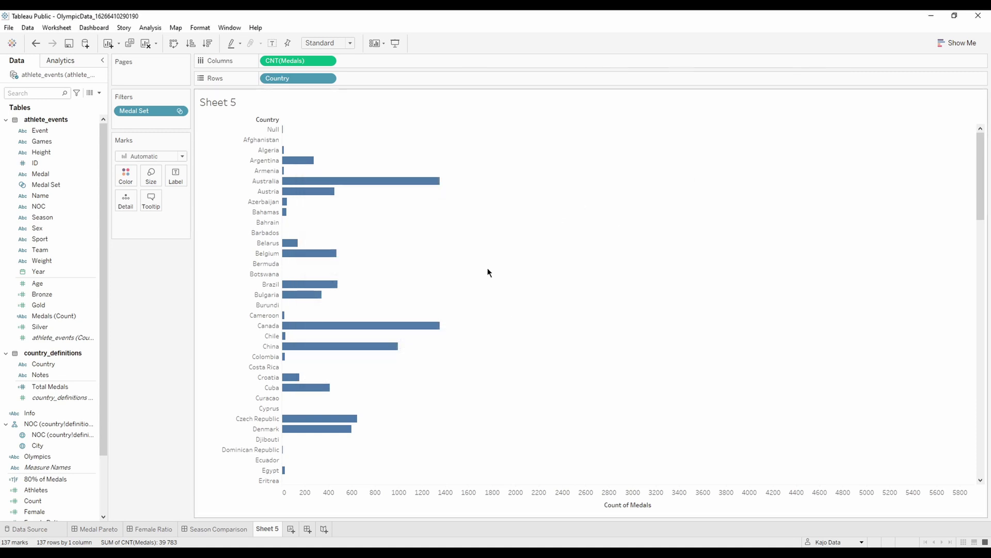
right_click(274, 130)
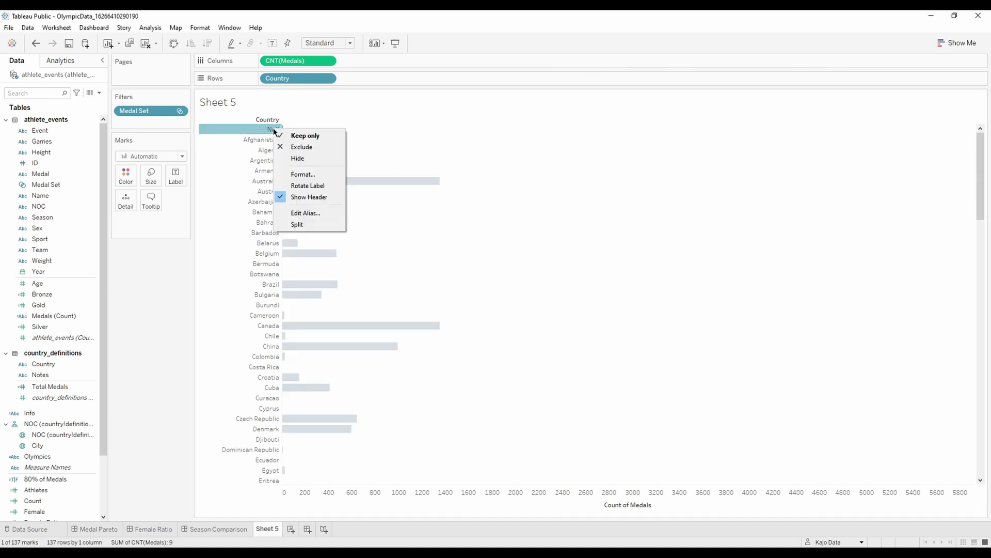
click(320, 148)
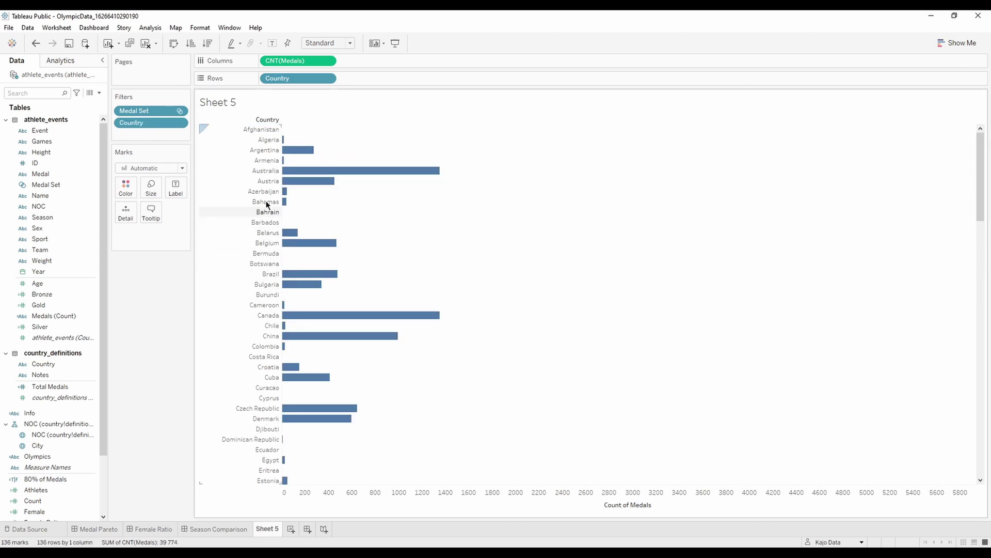
click(175, 44)
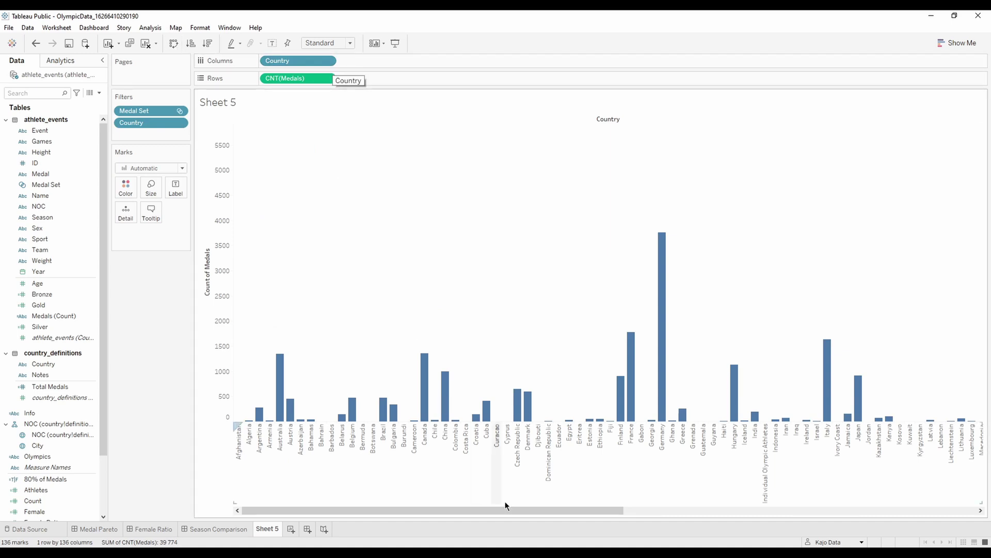
Sort Country by the Medals count field in descending order.
drag(496, 510, 857, 501)
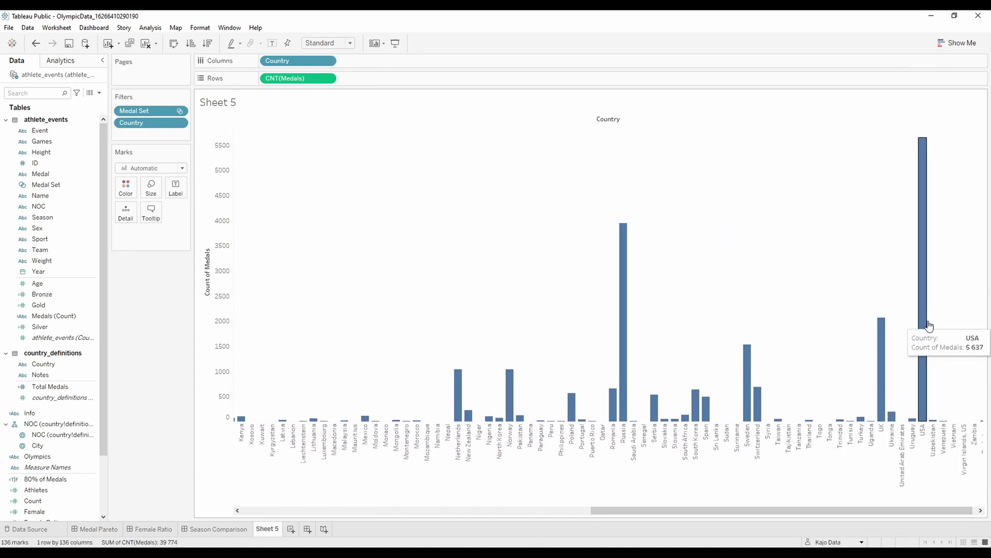
drag(603, 512, 232, 500)
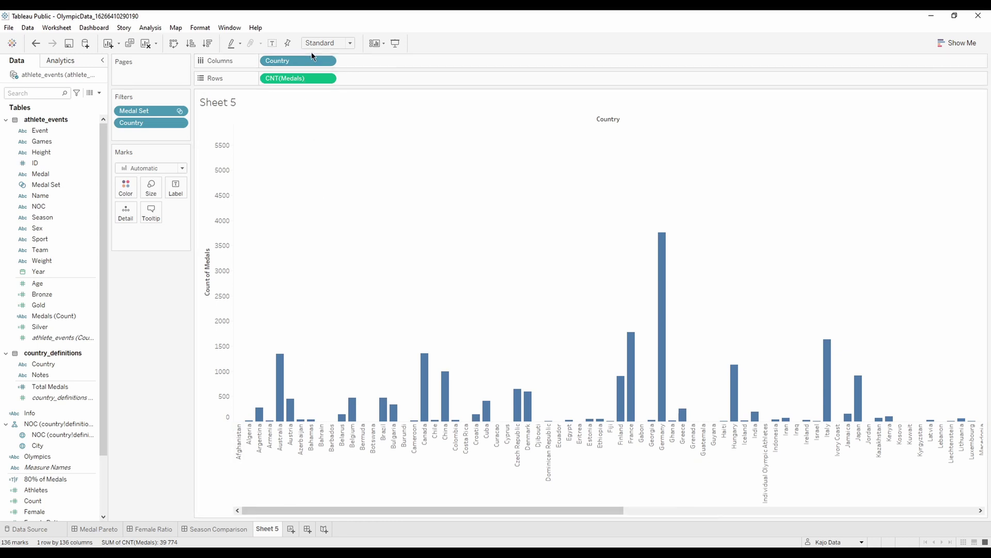
right_click(320, 63)
click(345, 114)
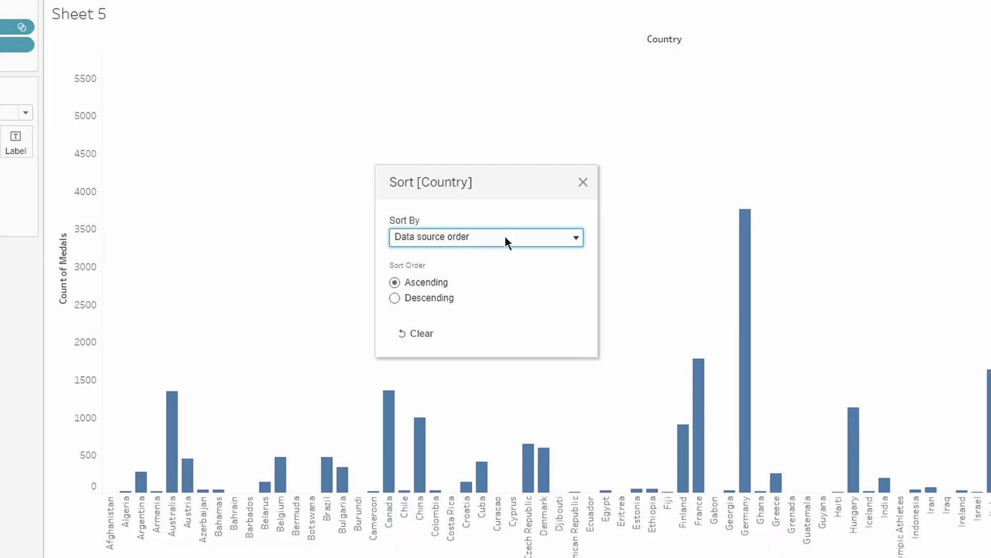
click(505, 237)
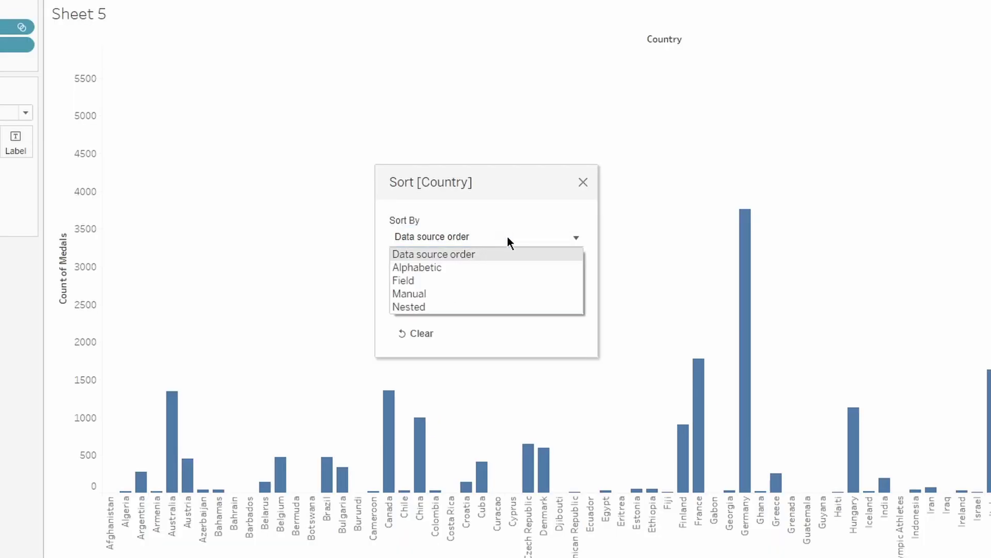
click(436, 279)
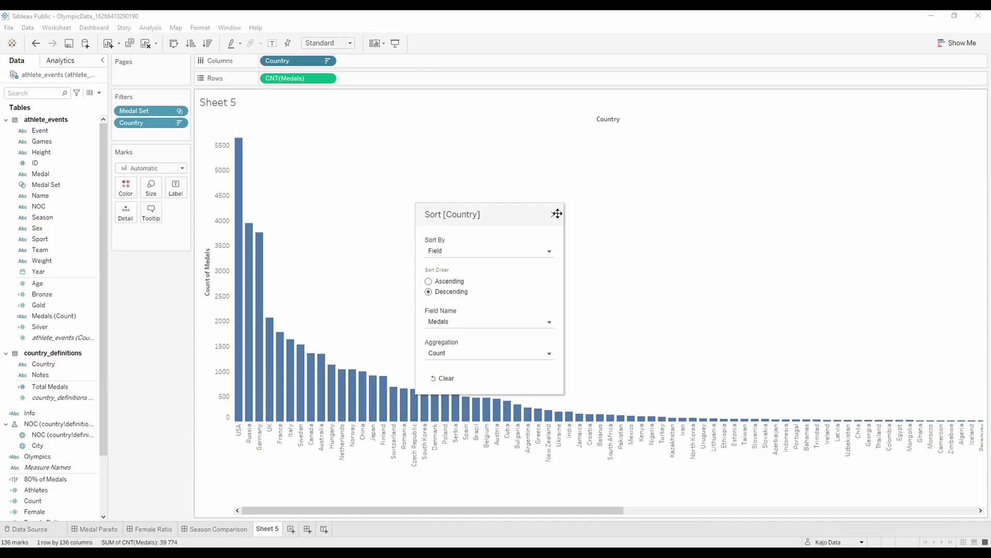
click(583, 182)
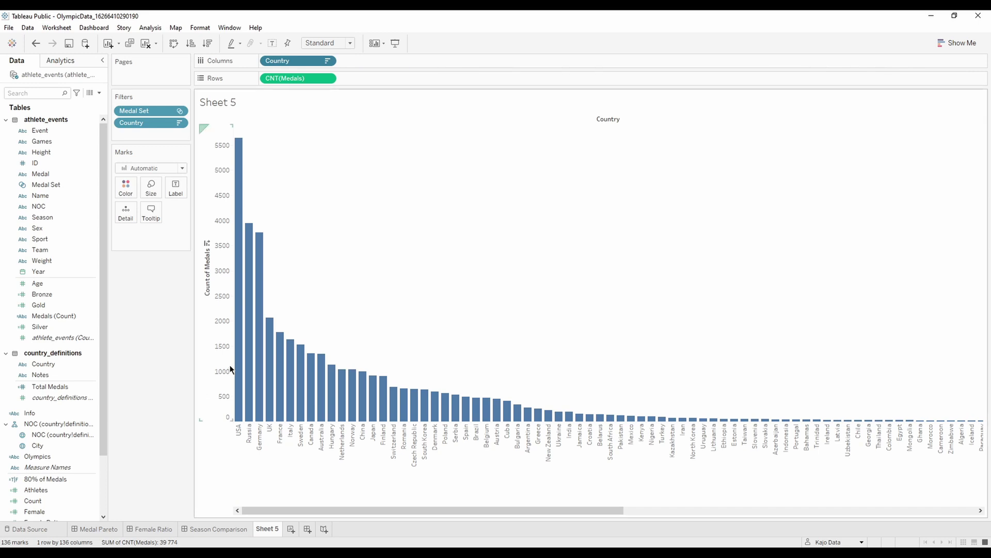
Duplicate CNT(Medals) into a second pane and set that pane's mark type to Line.
mouse_move(238, 363)
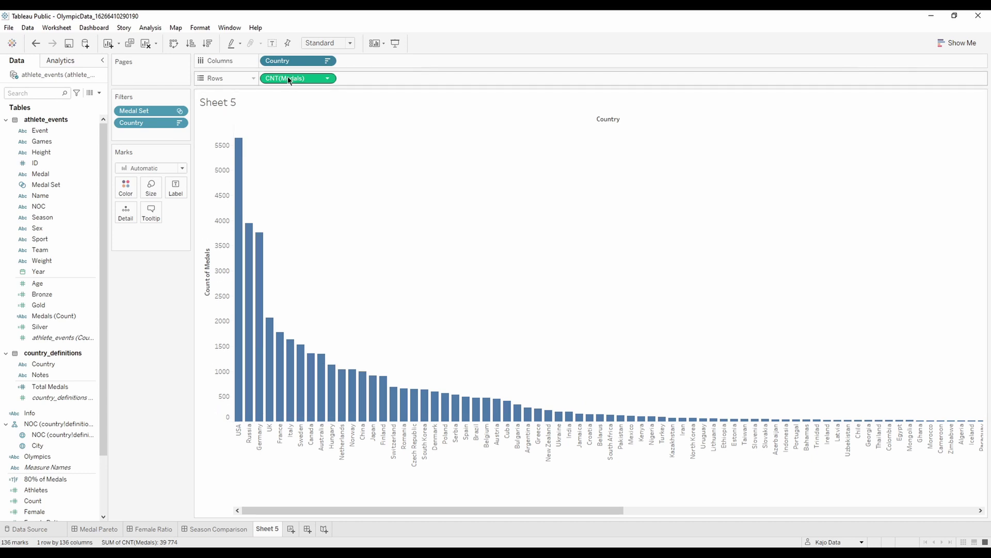
drag(289, 80, 381, 77)
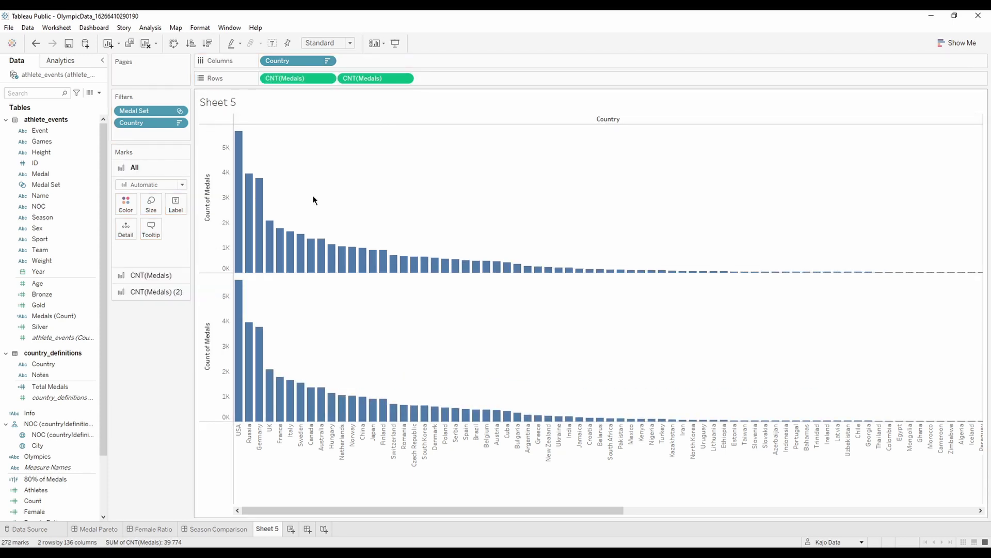
click(158, 292)
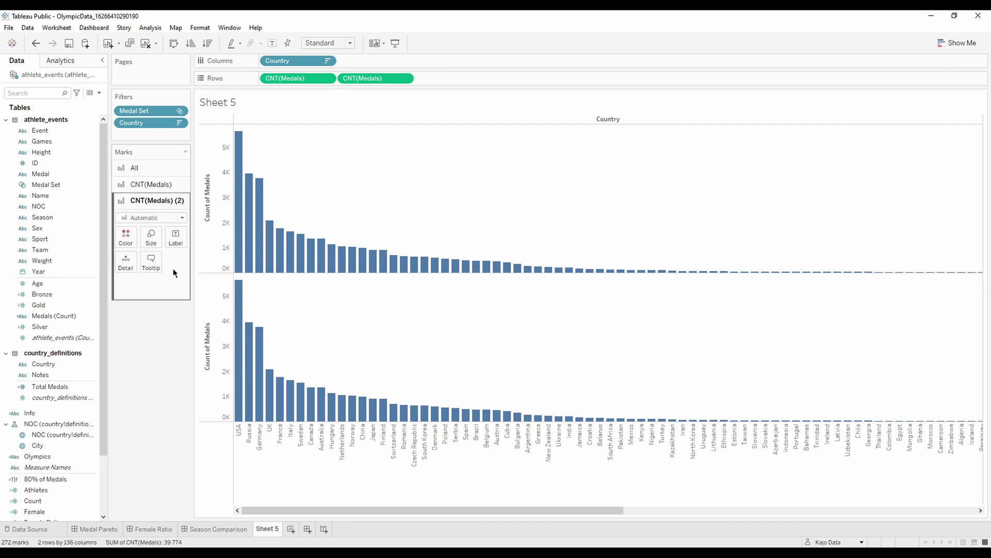
click(182, 218)
click(136, 252)
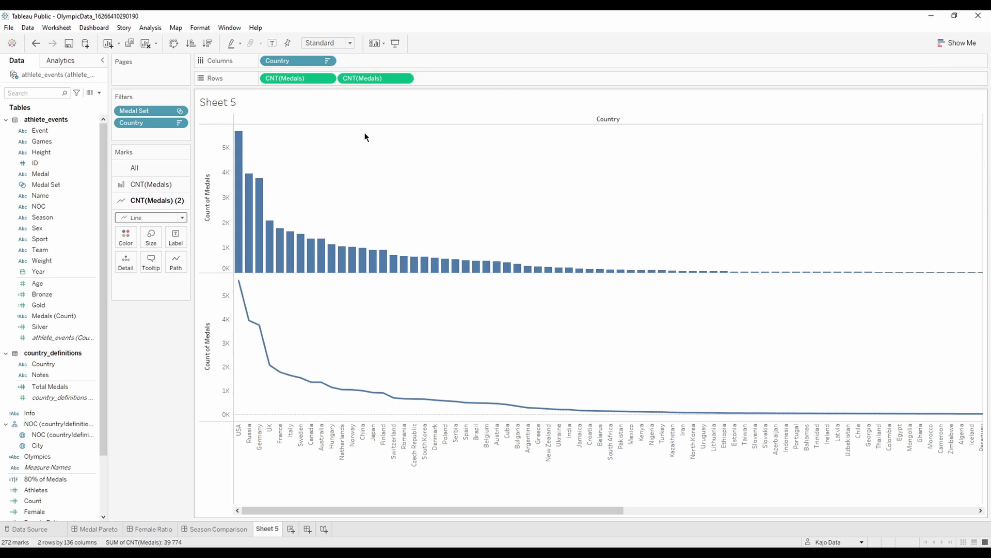
click(406, 80)
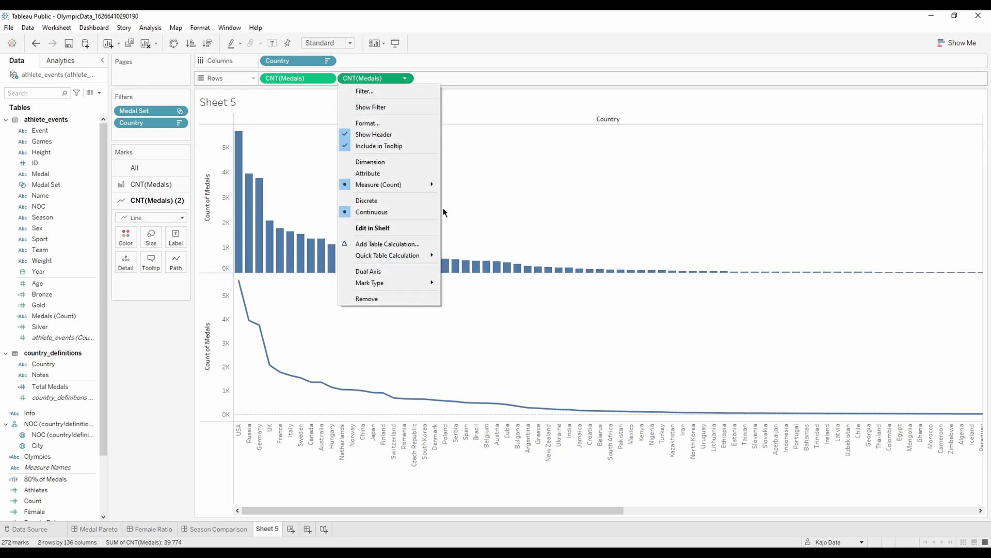
Apply a Running Total (Sum) table calculation with a secondary Percent of Total calculation.
click(427, 244)
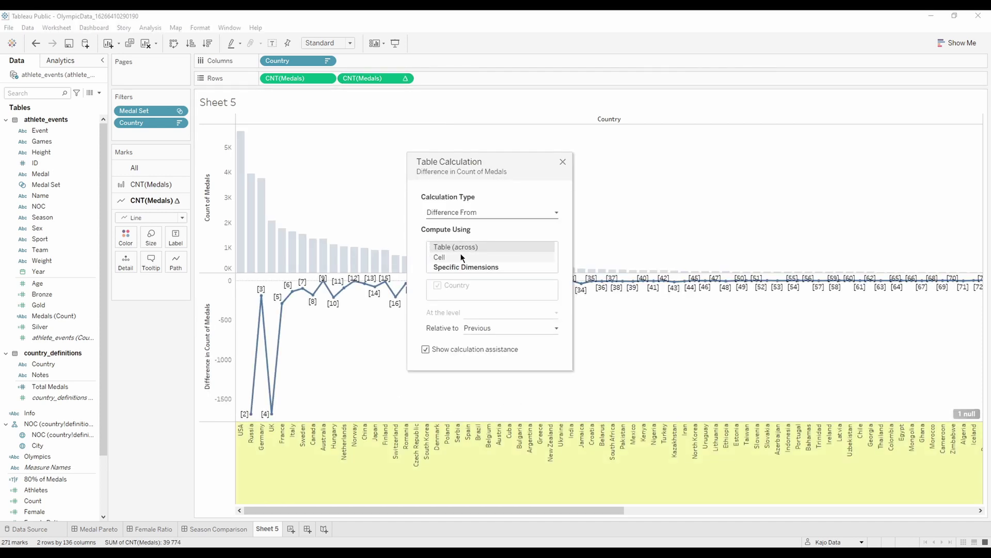
click(476, 214)
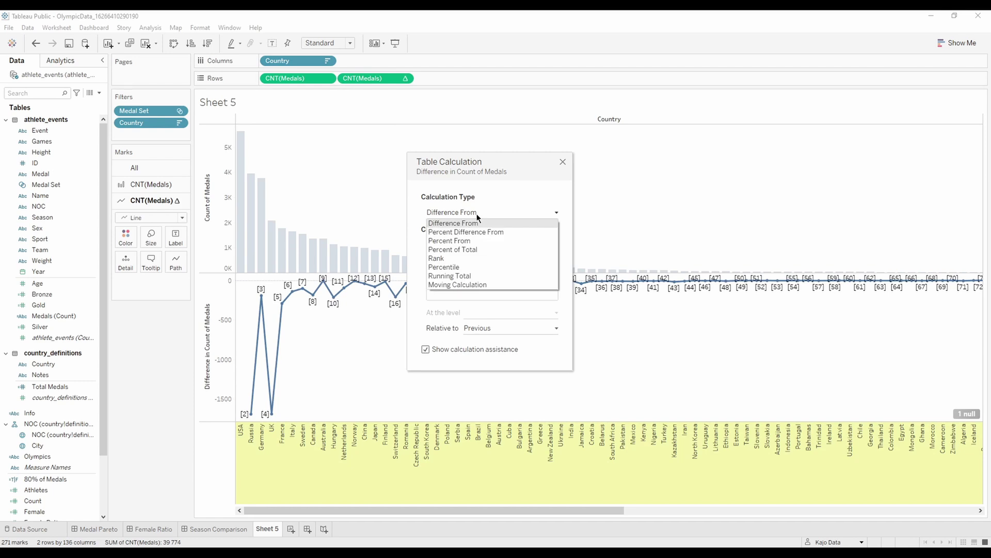
click(483, 276)
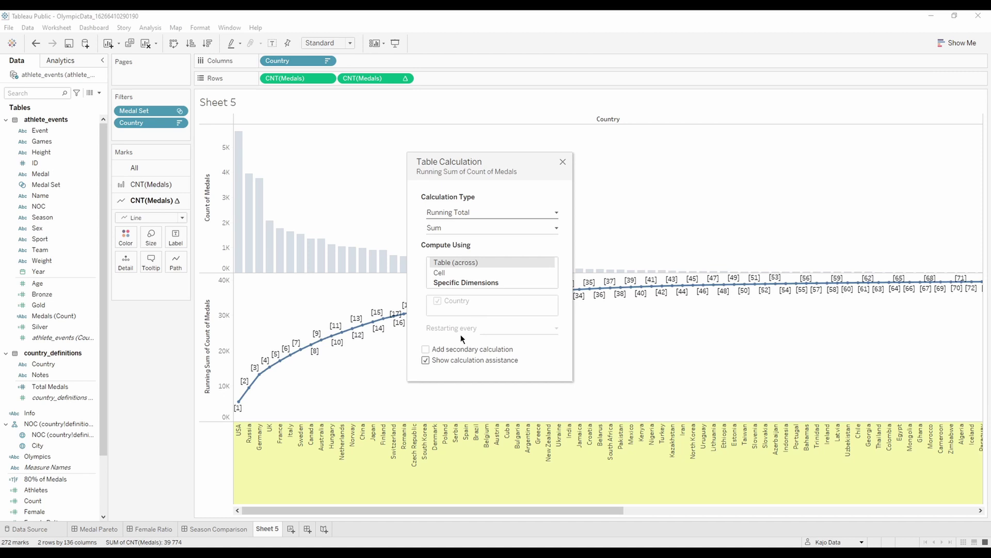
mouse_move(240, 410)
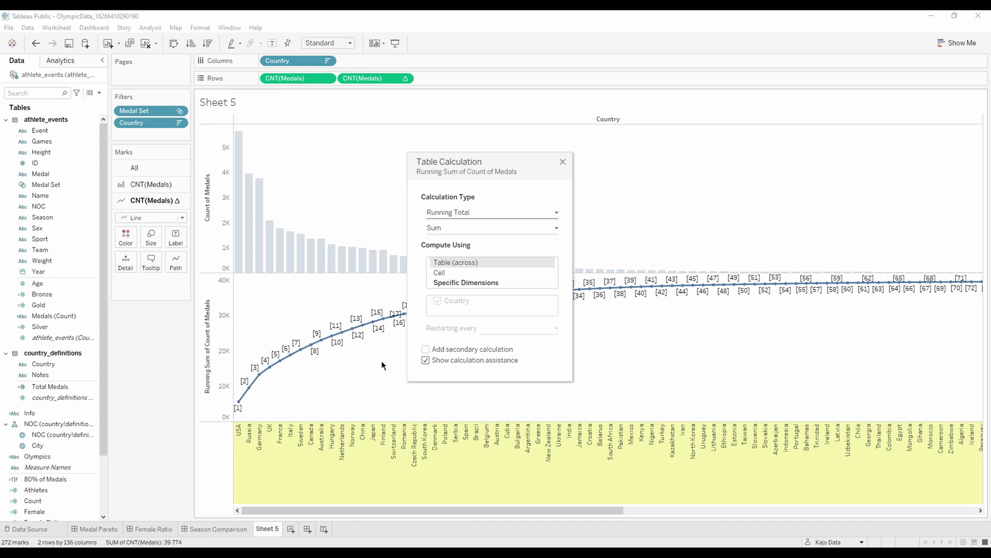
click(427, 350)
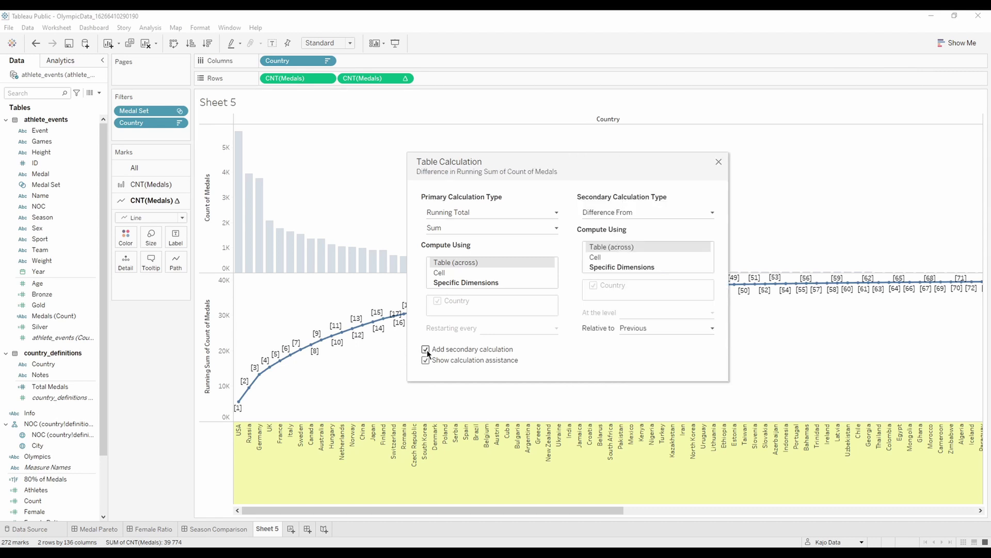
click(651, 215)
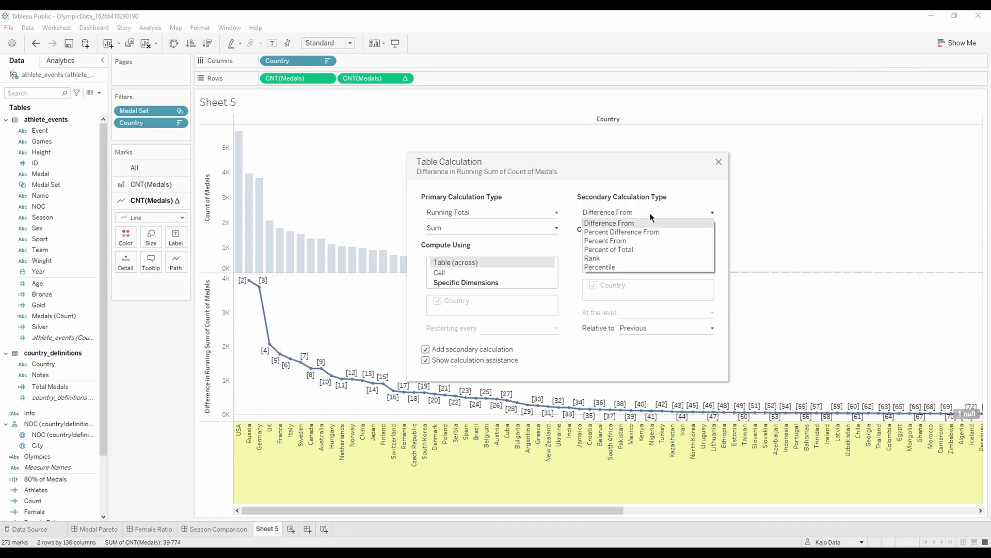
click(635, 250)
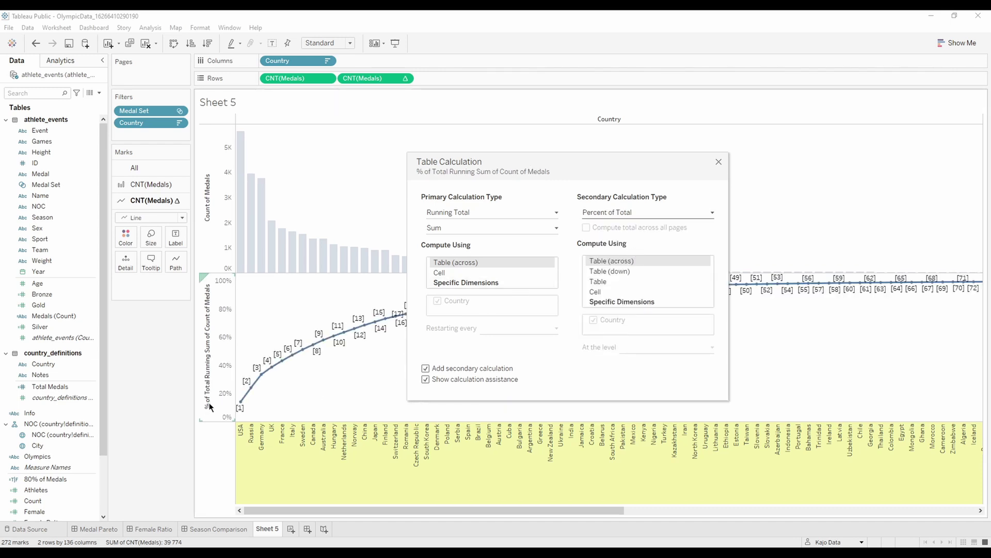
click(718, 162)
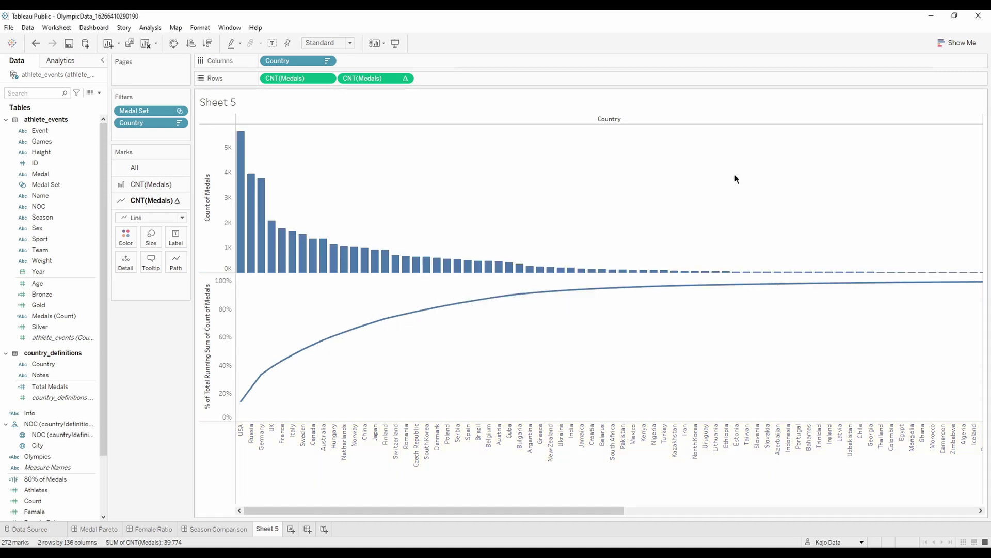
Turn on non-overlapping mark labels showing each cumulative line point's percentage.
click(176, 238)
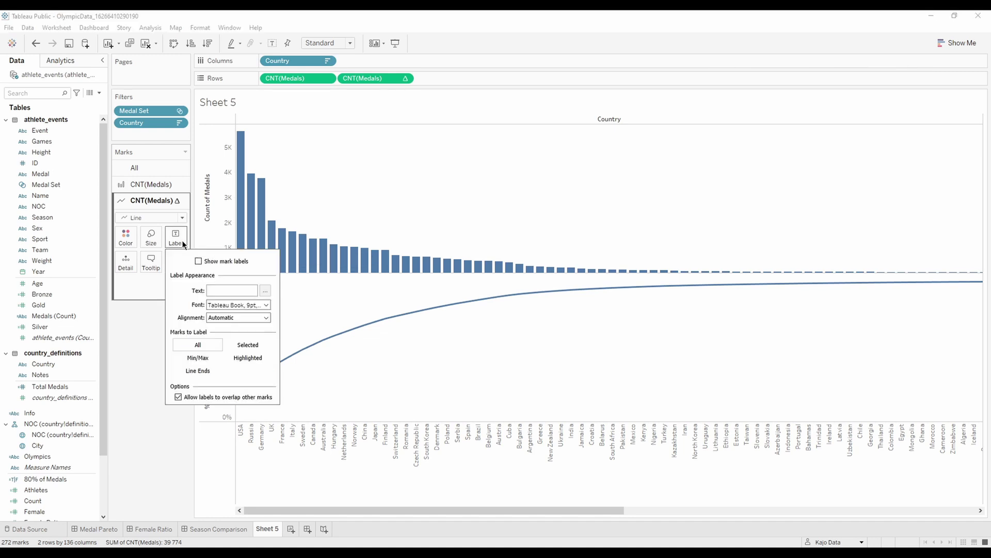
click(198, 261)
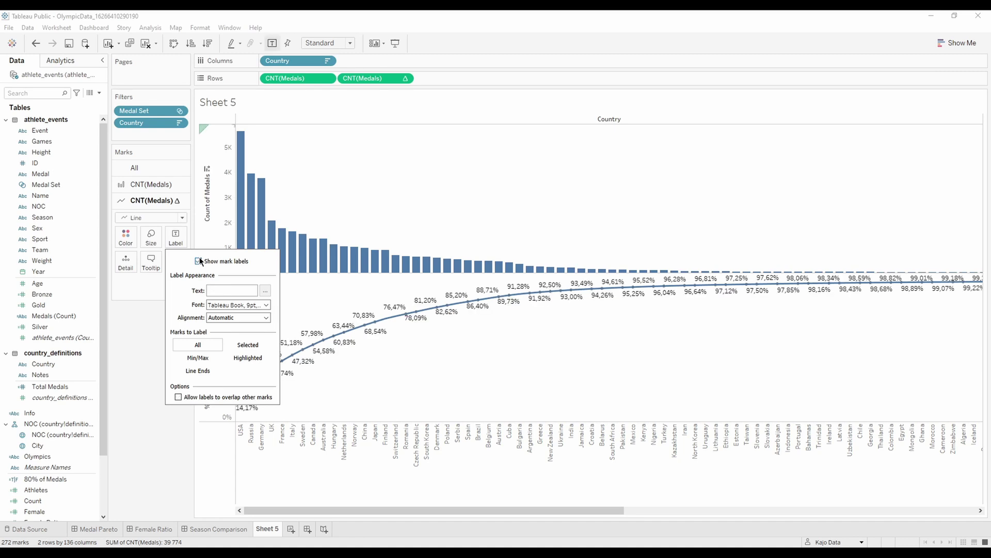
click(178, 397)
click(114, 408)
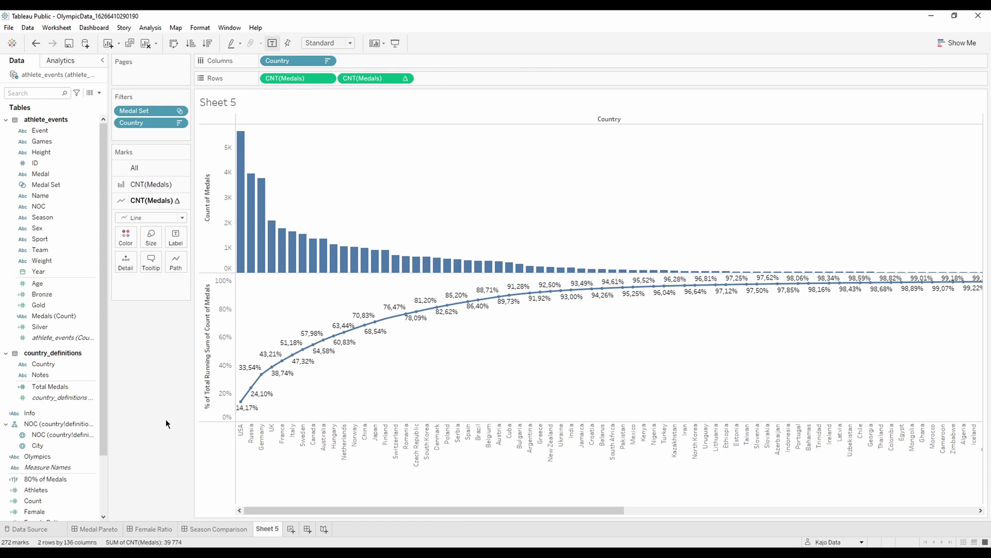
Make the measures dual axis, draw medal counts as bars, and drop Measure Names from Color.
right_click(371, 79)
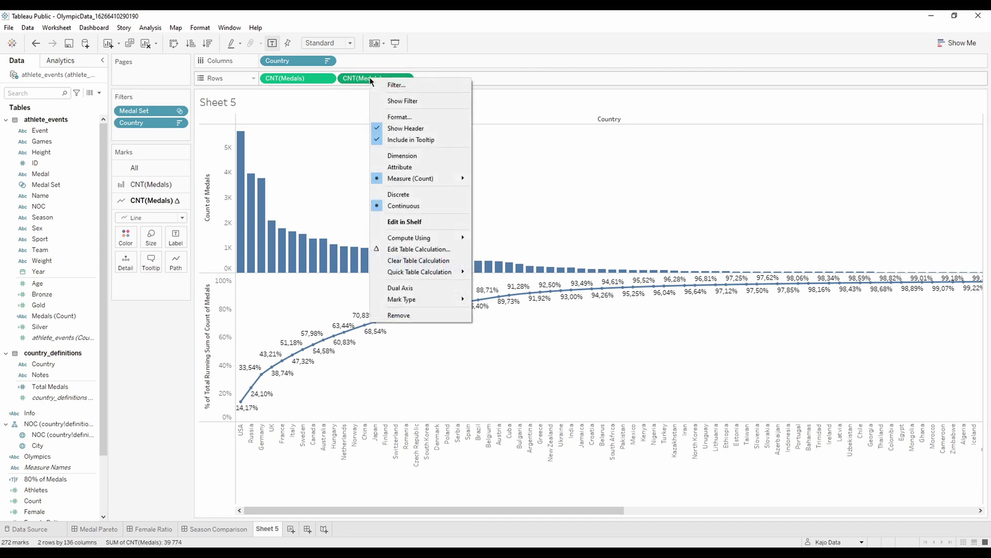
click(408, 290)
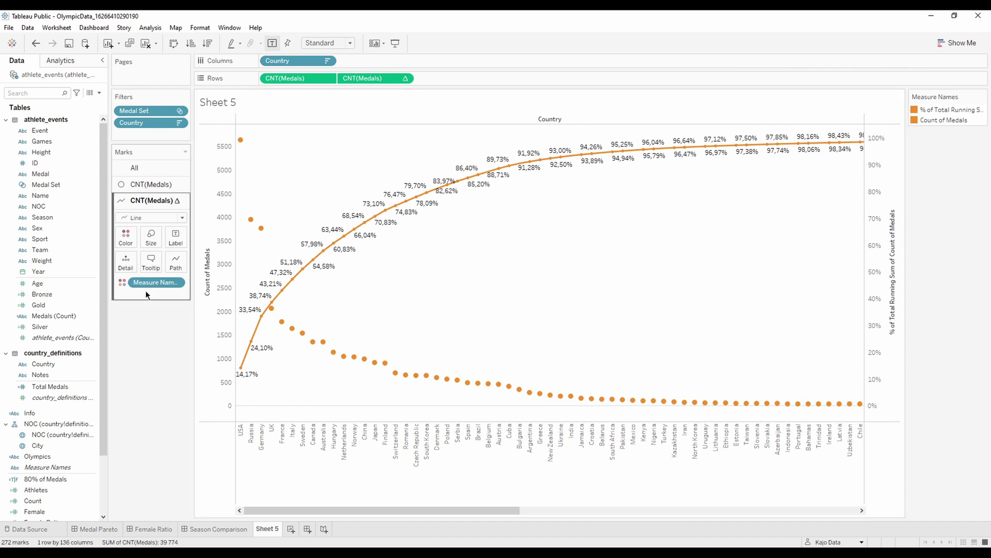
click(144, 187)
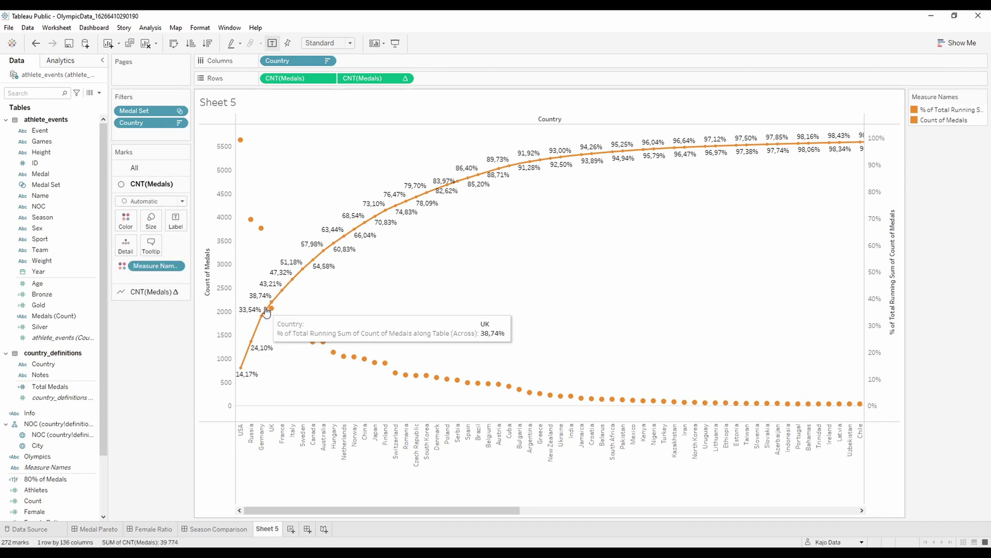
click(160, 202)
click(139, 225)
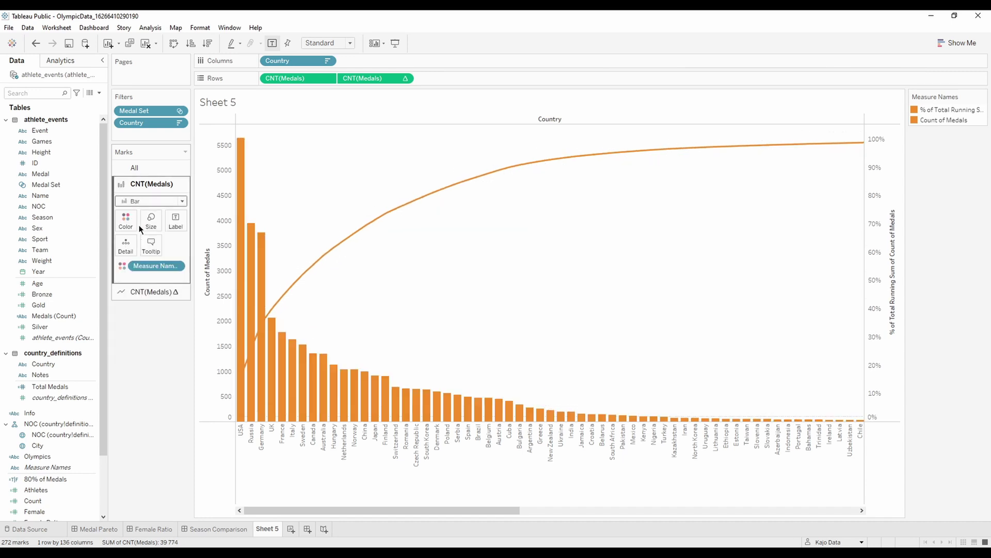
drag(165, 269, 151, 363)
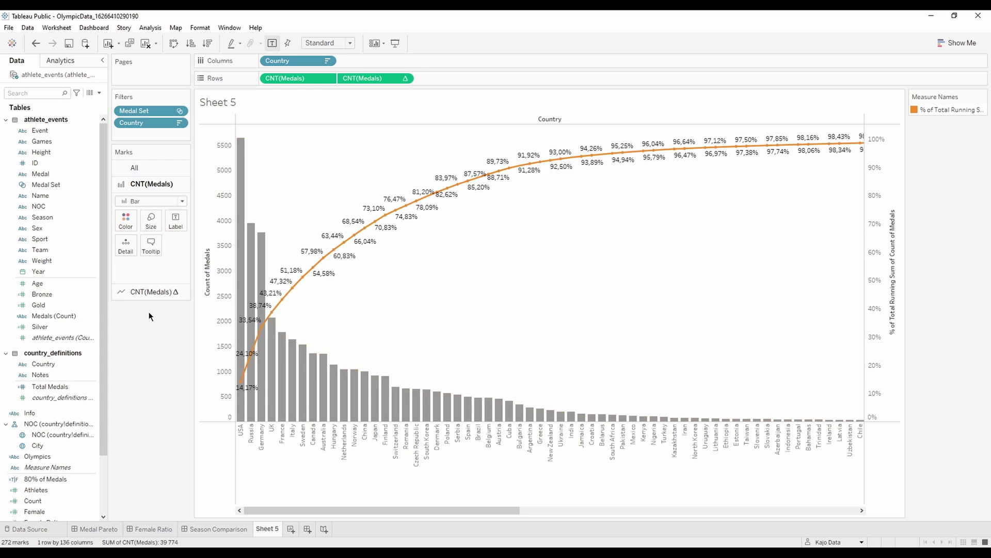
Assign the blue swatch to the cumulative percentage line in Edit Colors.
click(145, 292)
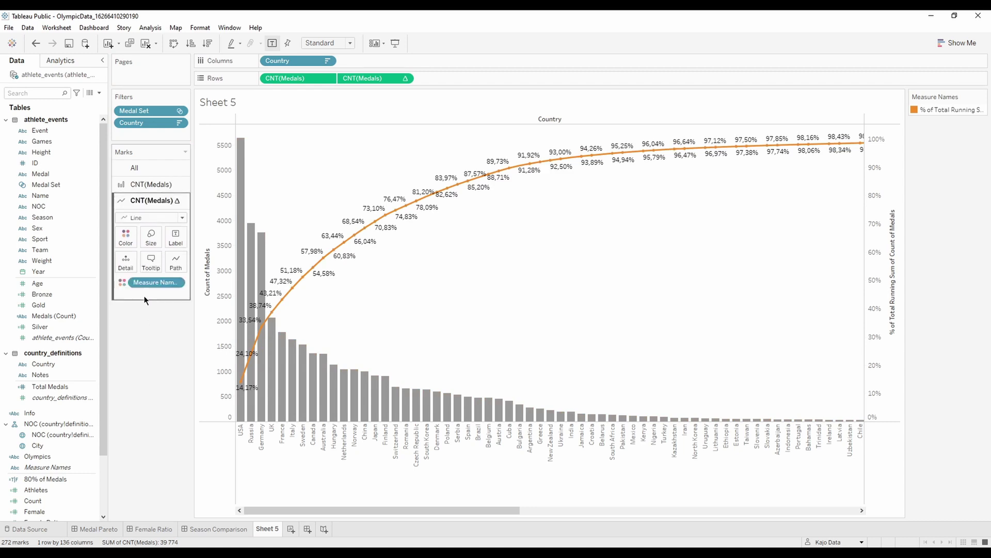
click(127, 246)
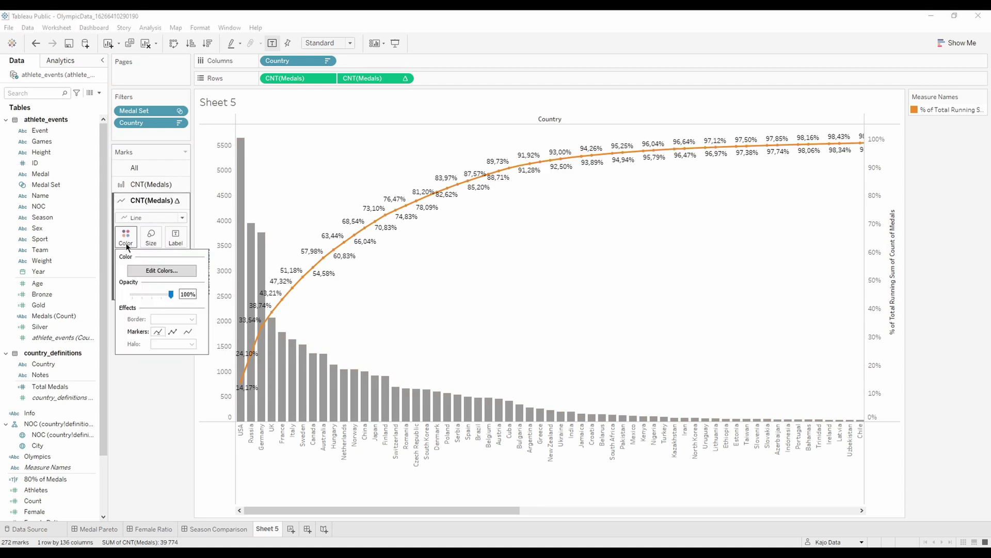
click(150, 272)
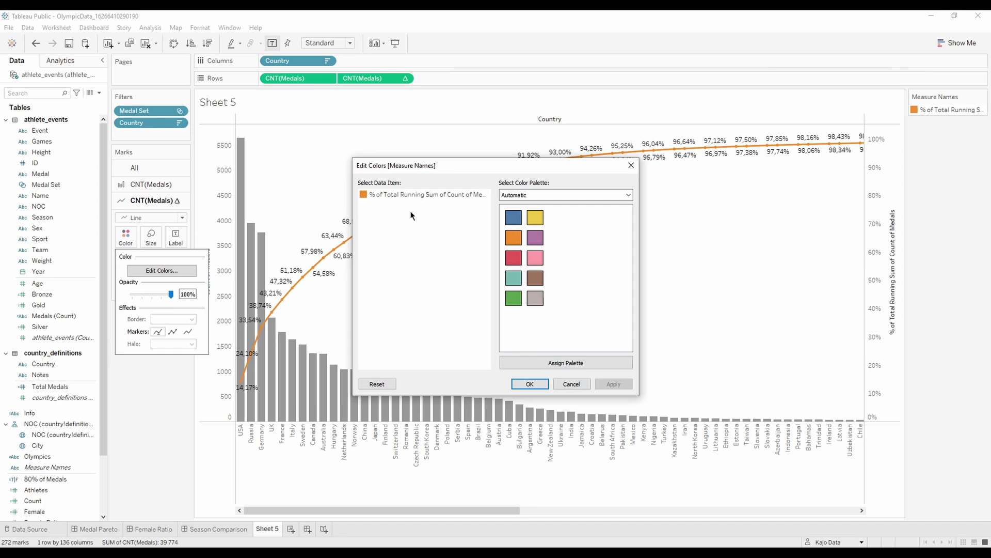
click(408, 195)
click(514, 218)
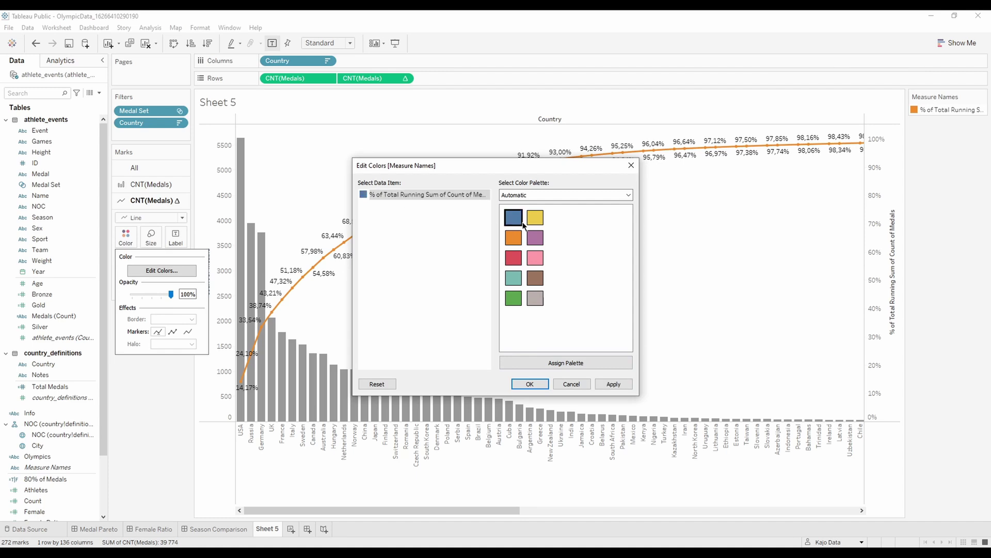
click(612, 383)
click(530, 385)
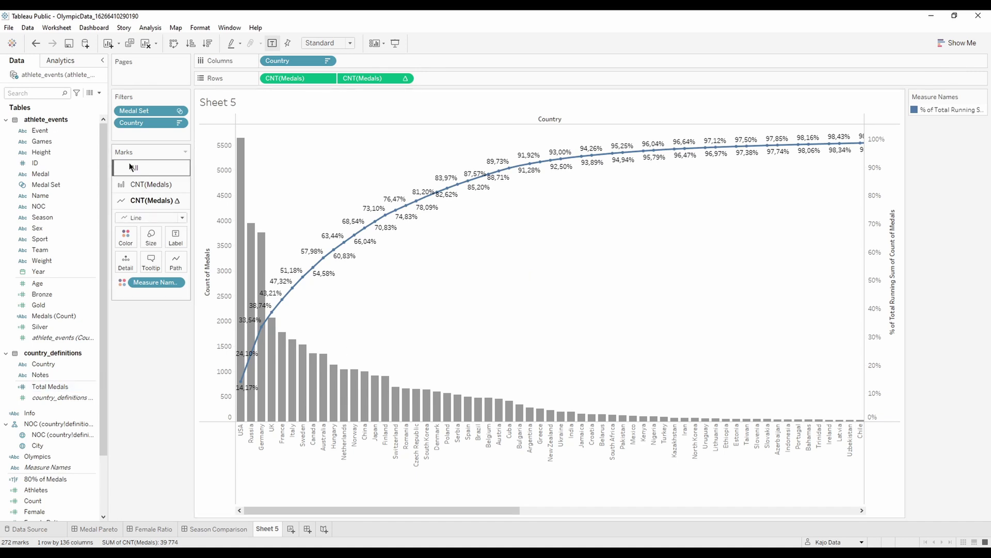
View the Medal Pareto dashboard, then on Sheet 5 review the 80% of Medals formula unchanged.
click(100, 529)
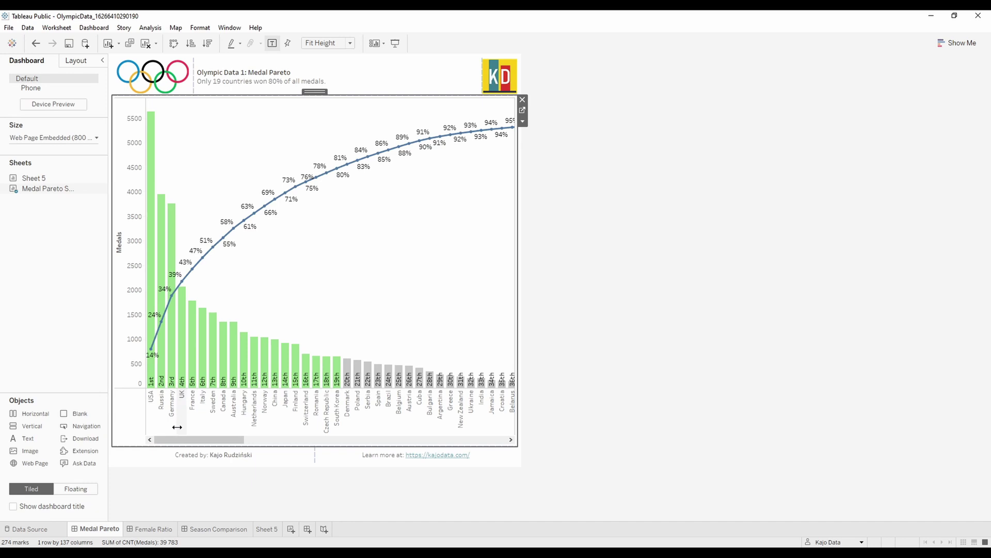
mouse_move(161, 387)
mouse_move(332, 384)
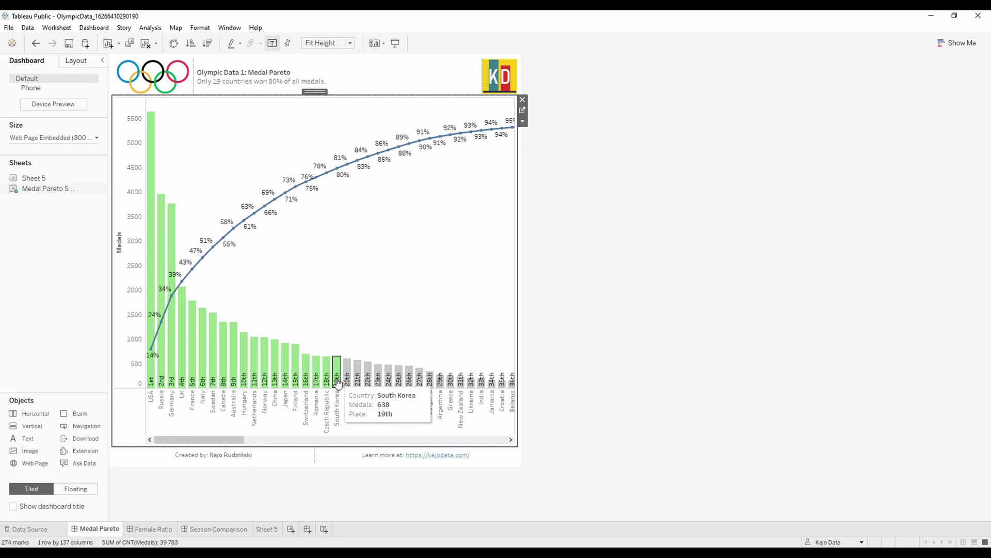
click(266, 530)
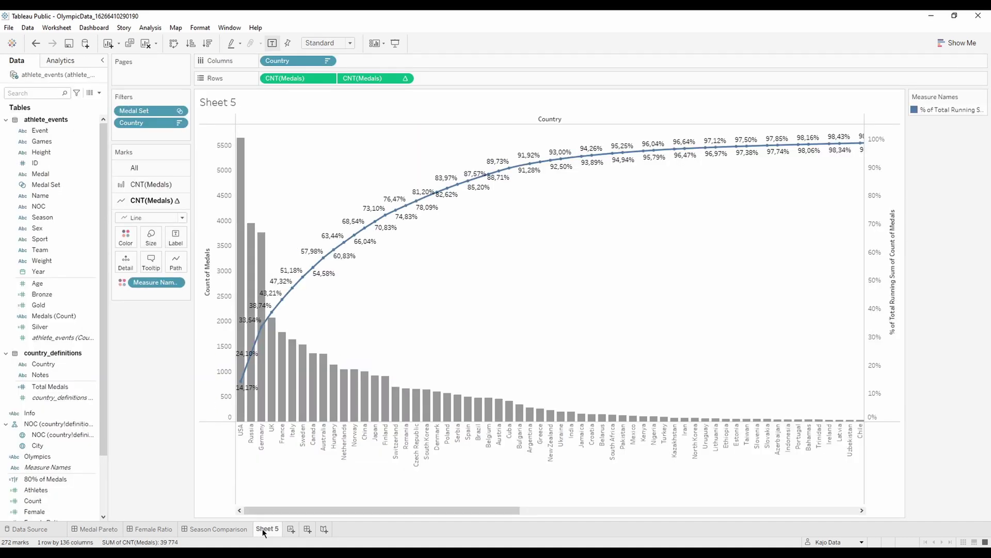
scroll(72, 468, down, 1)
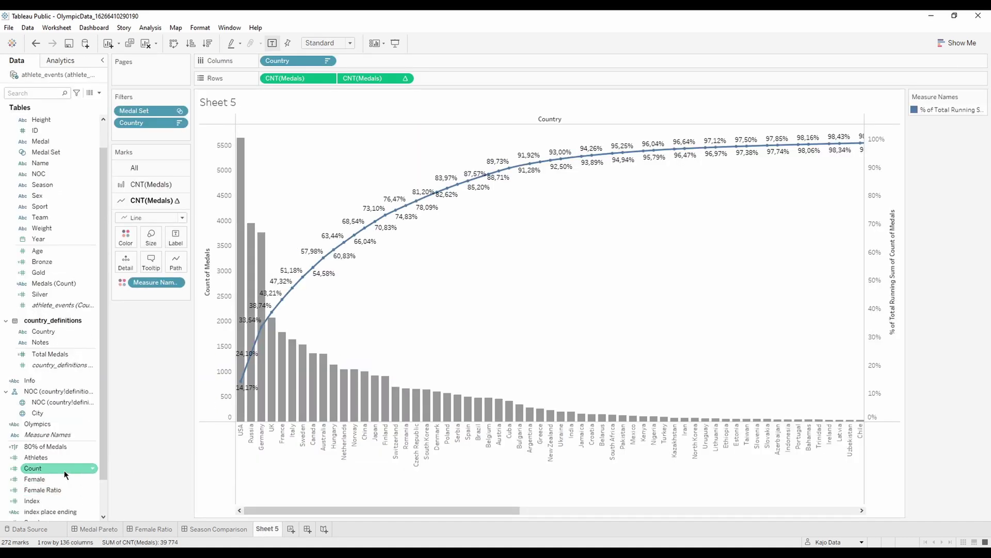
right_click(61, 446)
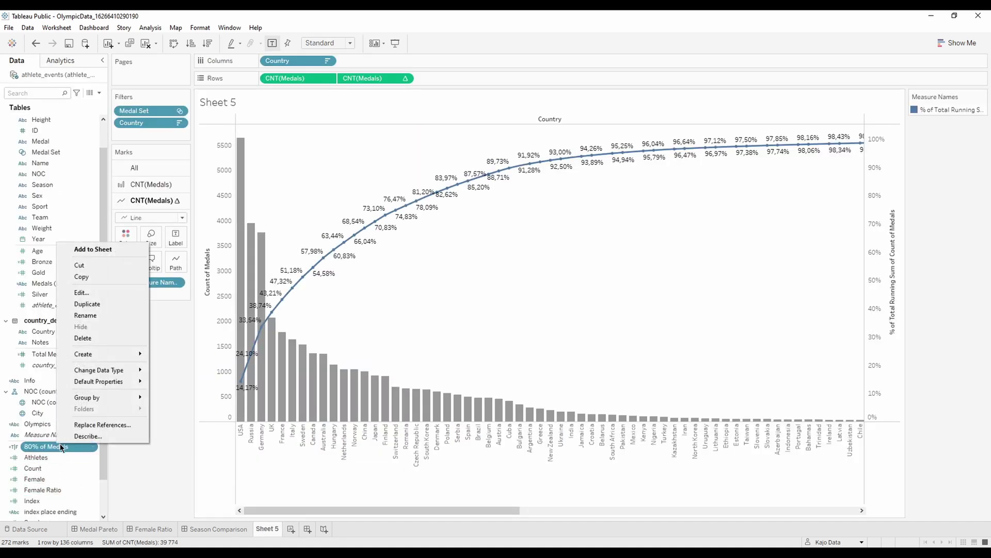
click(86, 292)
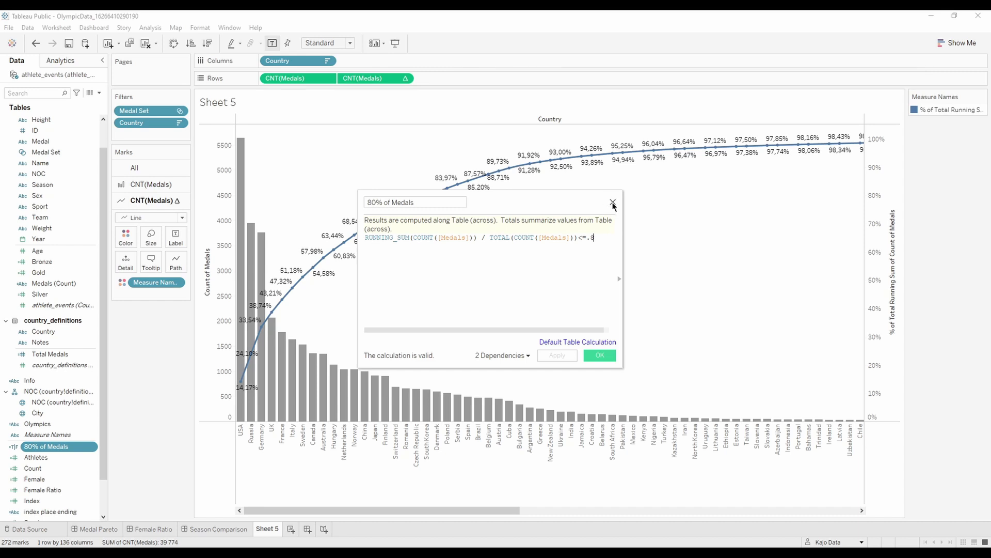
click(613, 203)
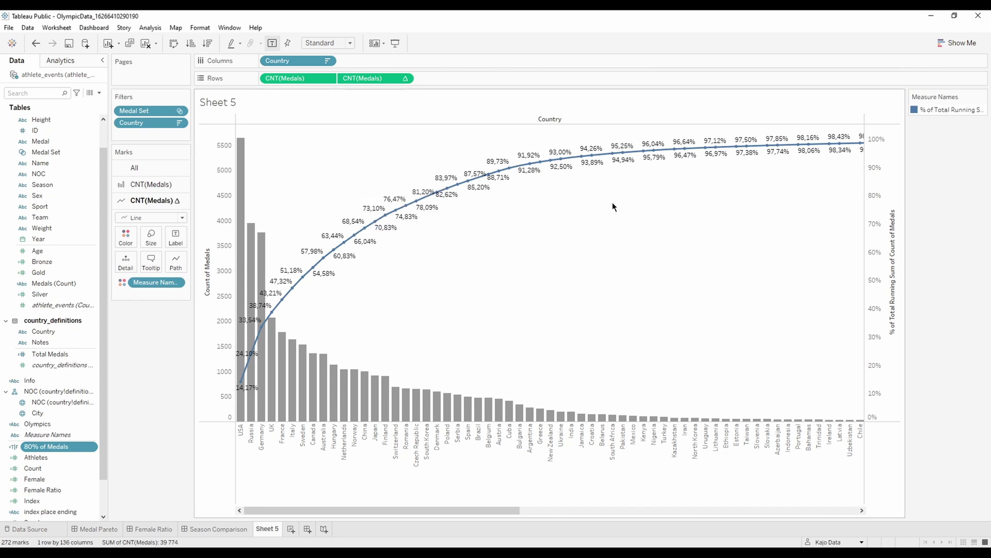
Create Calculation1 as RUNNING_SUM(COUNT([Medals])) / TOTAL(COUNT([Medals])) <= .8.
right_click(72, 468)
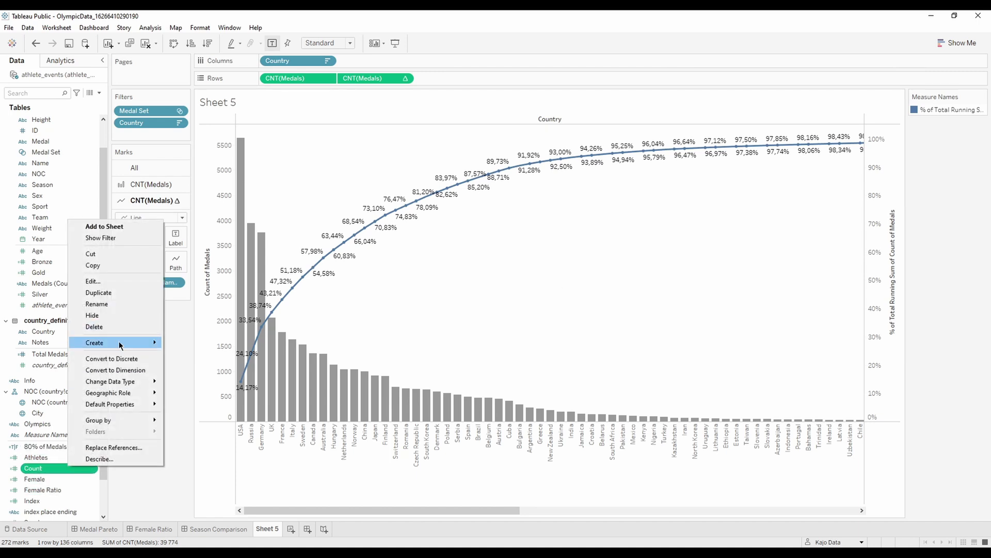
mouse_move(120, 348)
click(201, 344)
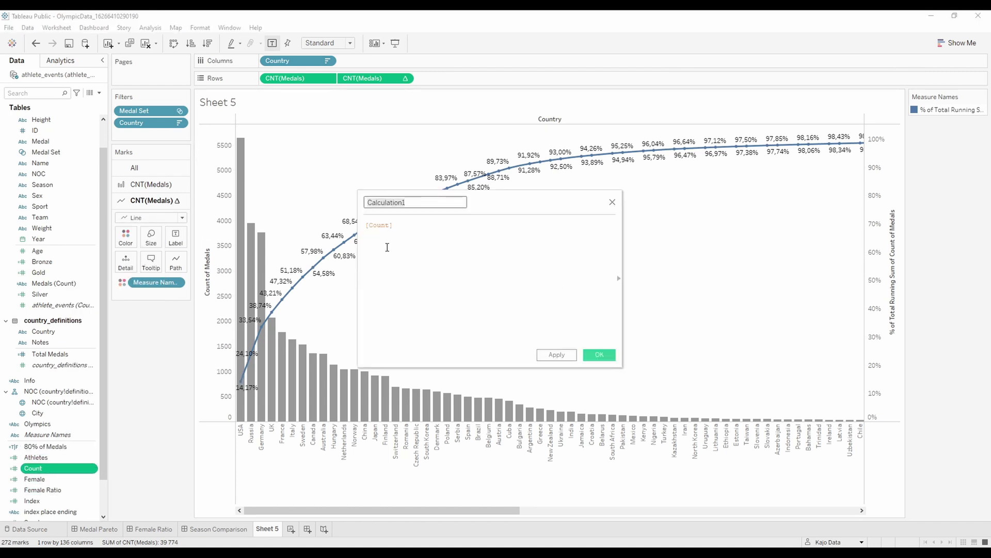
click(412, 232)
key(ctrl+a)
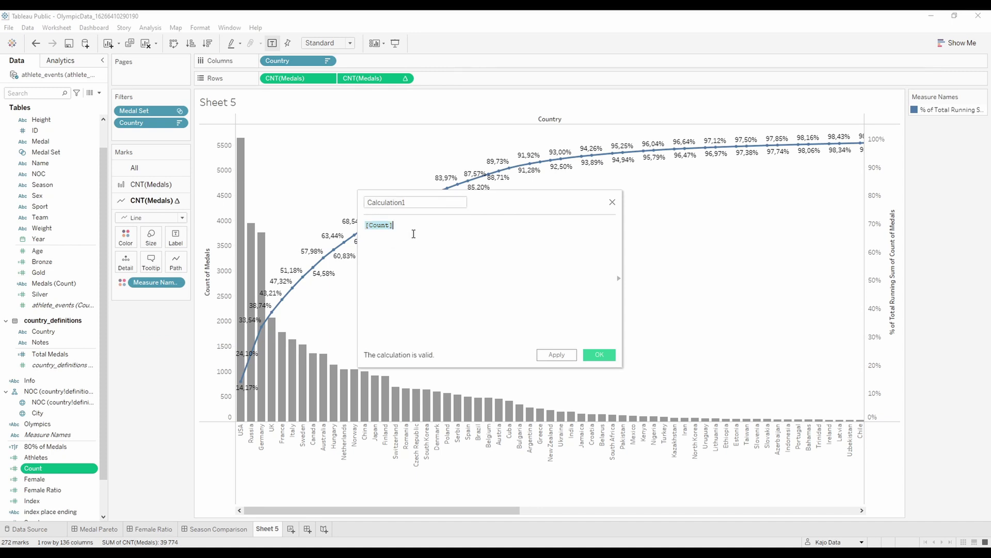
key(BackSpace)
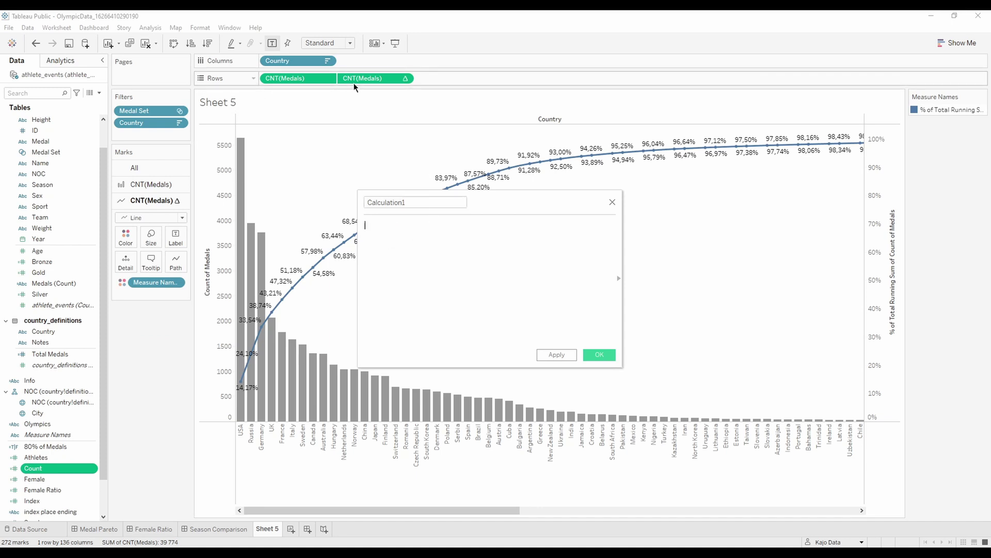
drag(356, 82, 388, 243)
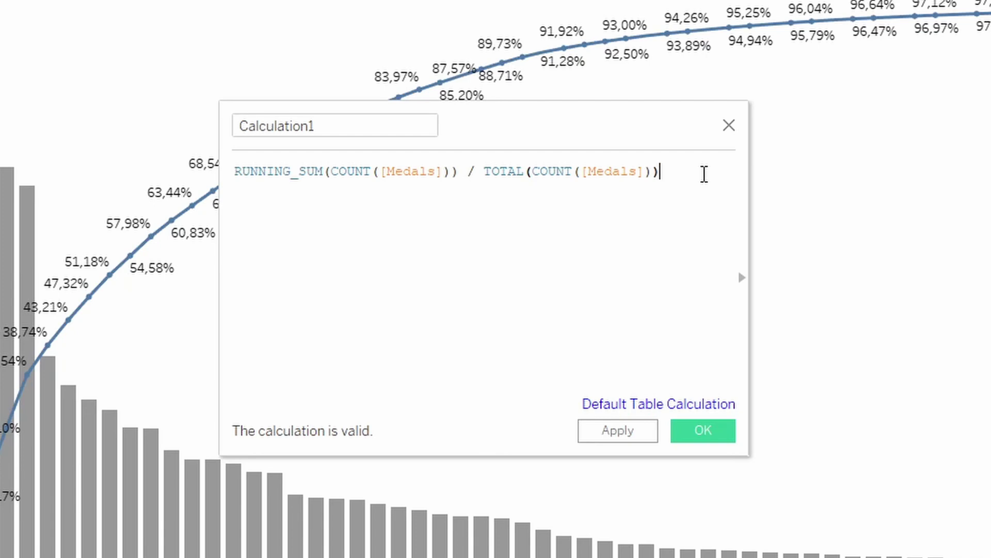
click(705, 174)
text(<=)
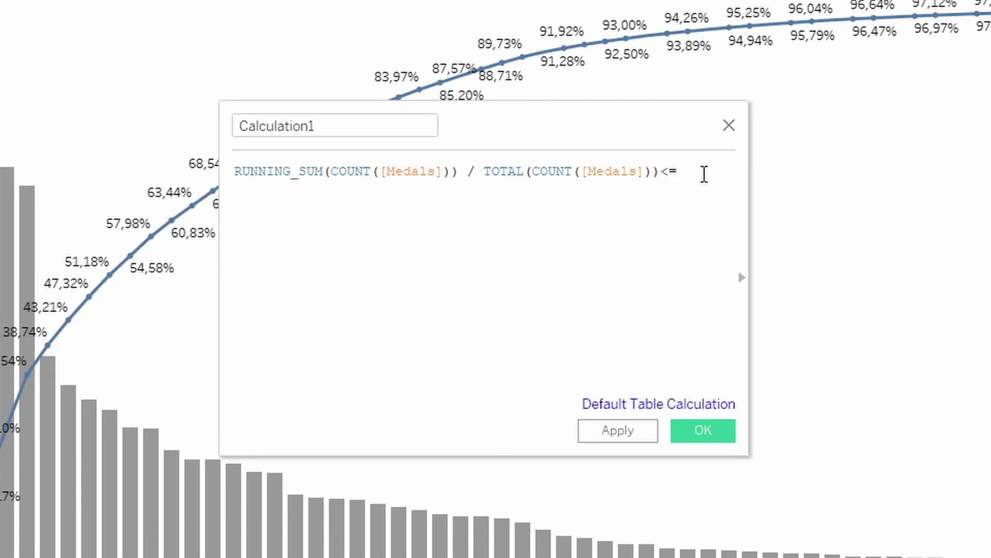
text(.8)
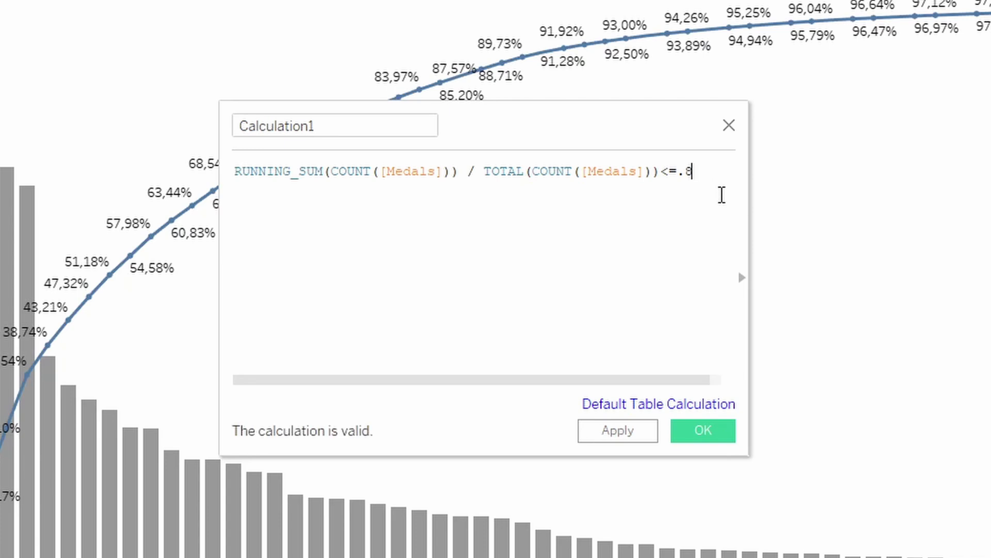
click(716, 437)
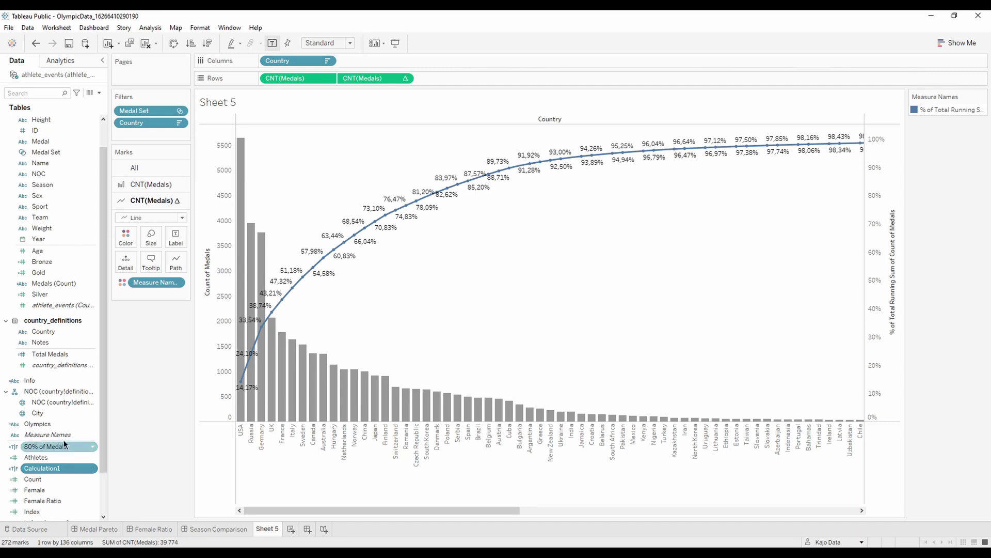
Put Calculation1 on the bar marks' Color, splitting True (USA–South Korea) from False countries.
click(147, 185)
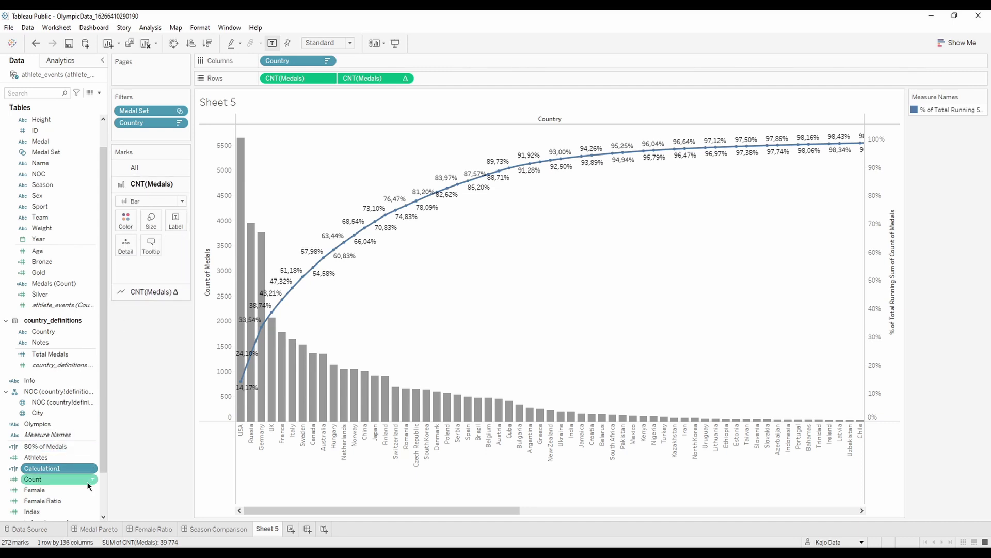
drag(44, 469, 126, 223)
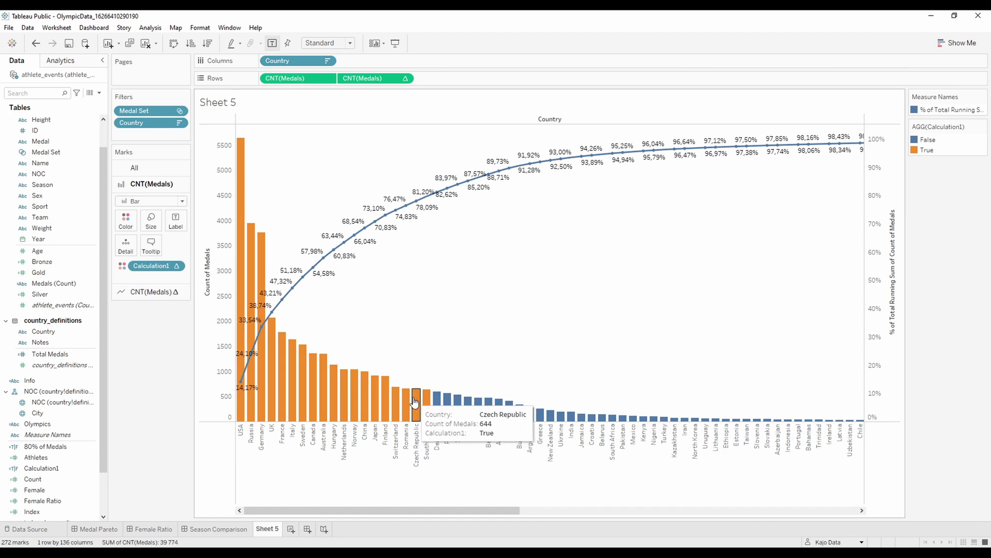
Recolour Calculation1 with the Tableau 20 palette: light green for True and grey for False.
click(125, 219)
click(161, 254)
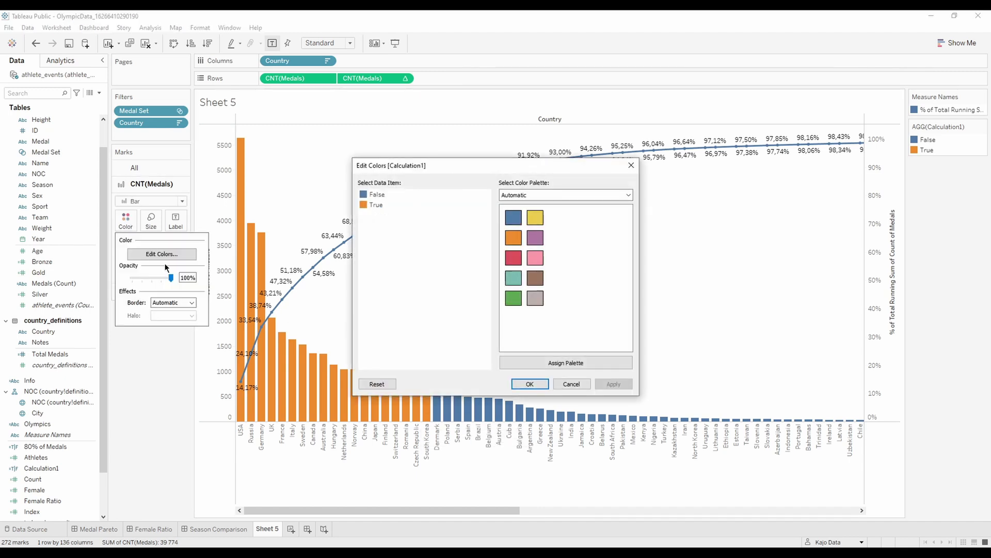
click(550, 196)
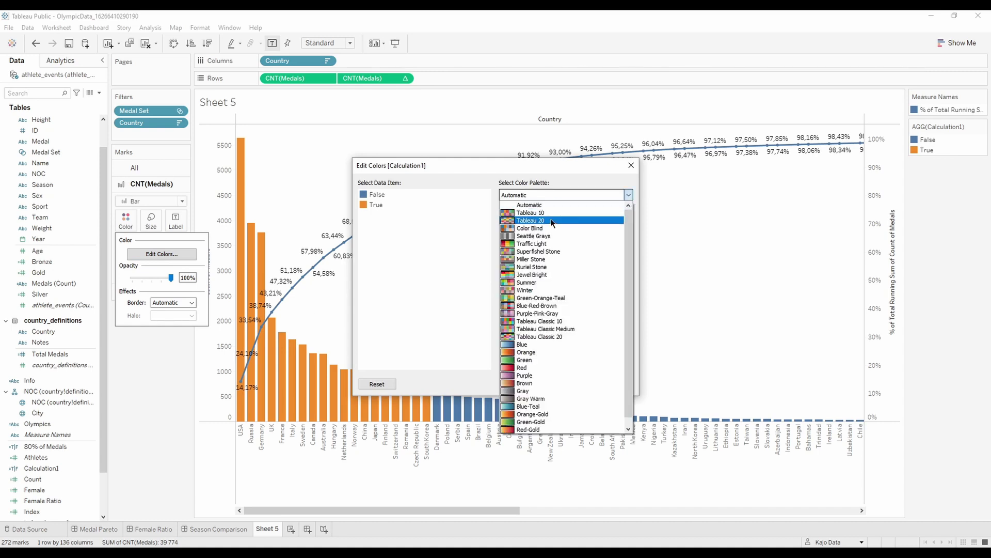
click(537, 221)
click(373, 204)
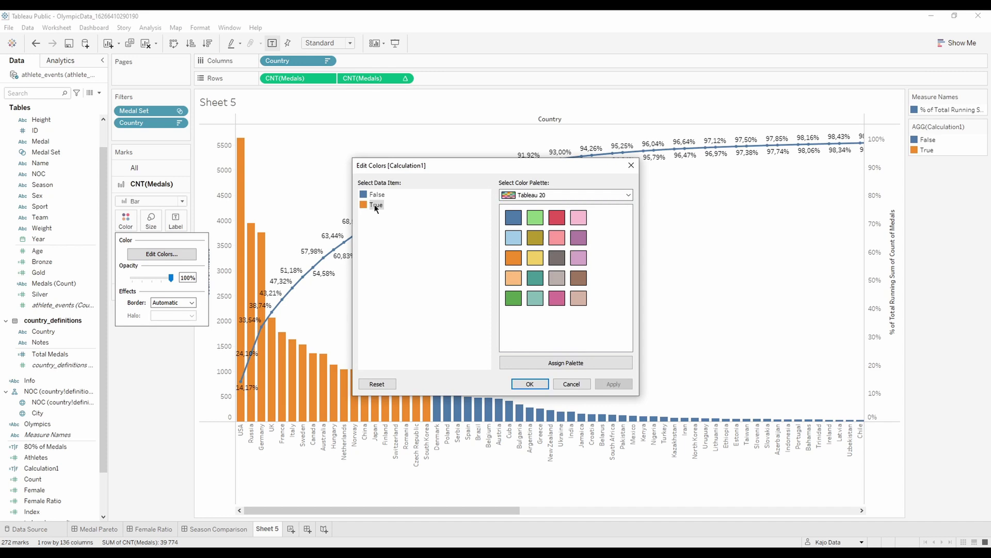
click(535, 217)
click(375, 195)
click(556, 278)
click(613, 384)
click(525, 385)
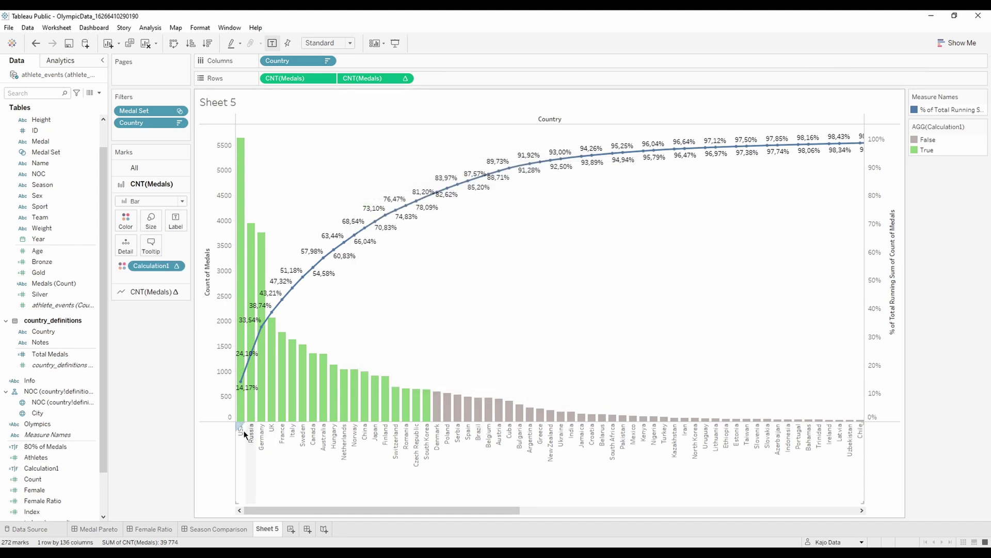
mouse_move(421, 417)
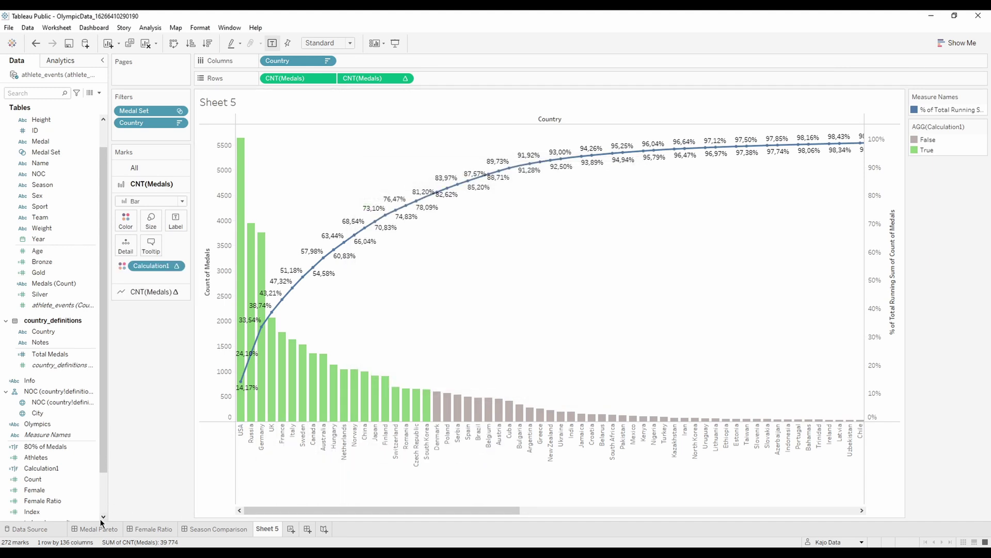
click(98, 529)
mouse_move(177, 391)
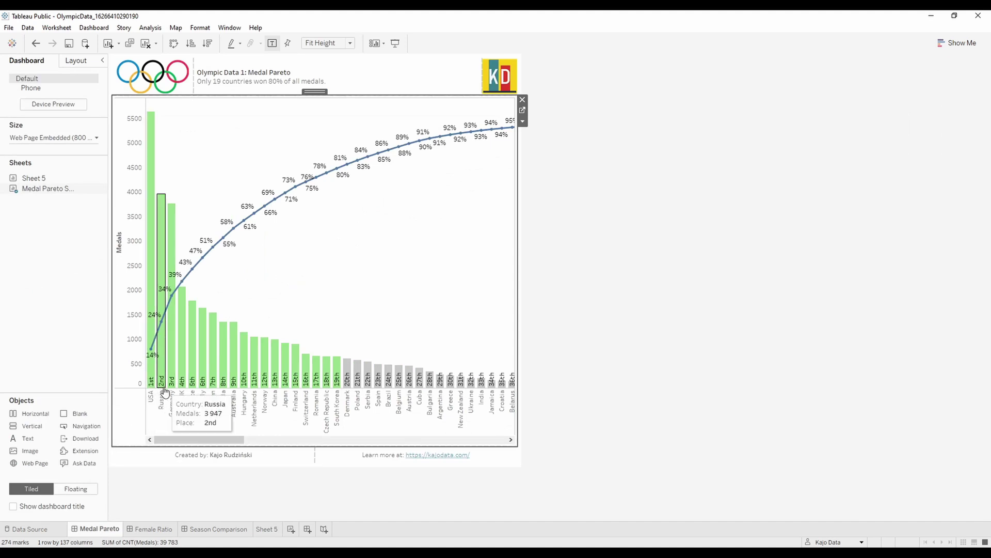
click(267, 532)
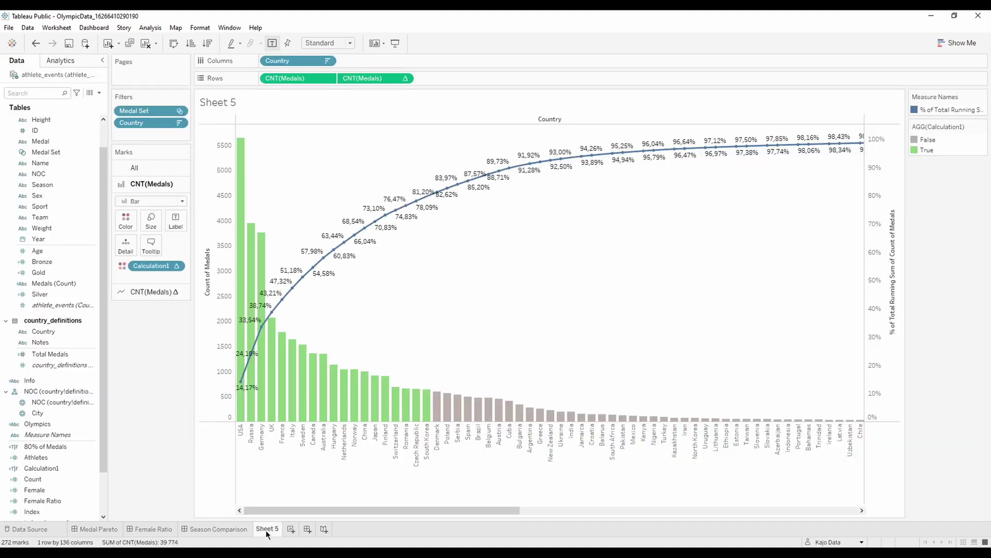
mouse_move(268, 534)
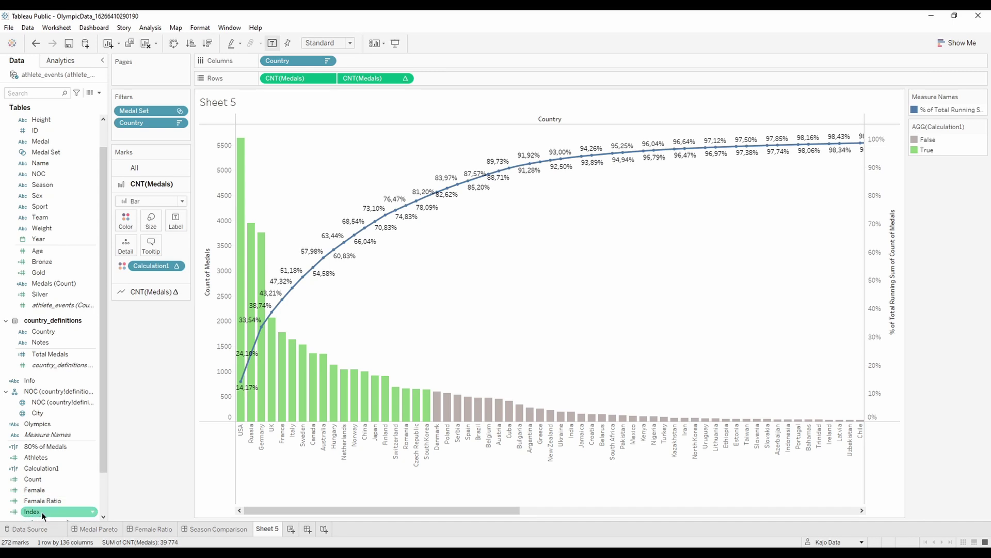
scroll(37, 496, down, 2)
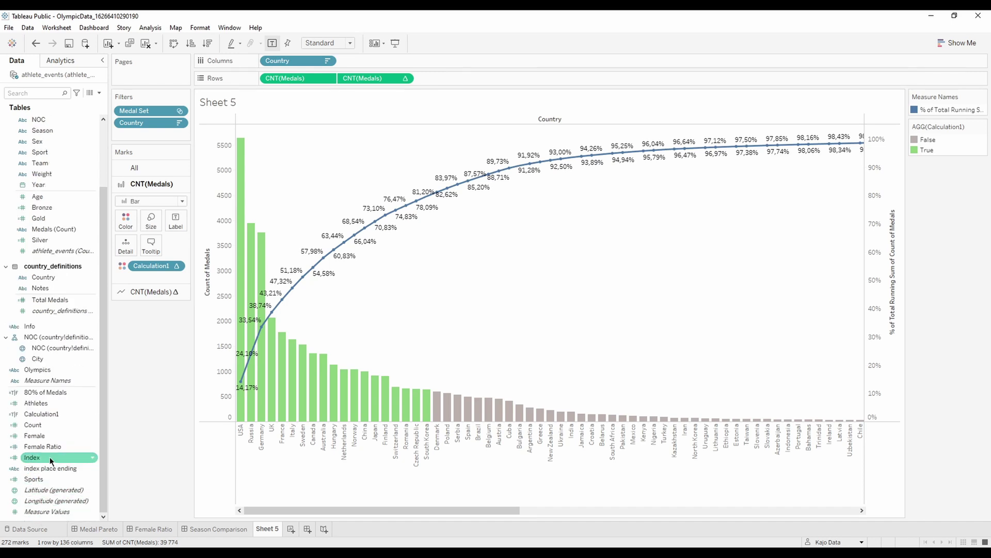
right_click(52, 460)
click(105, 285)
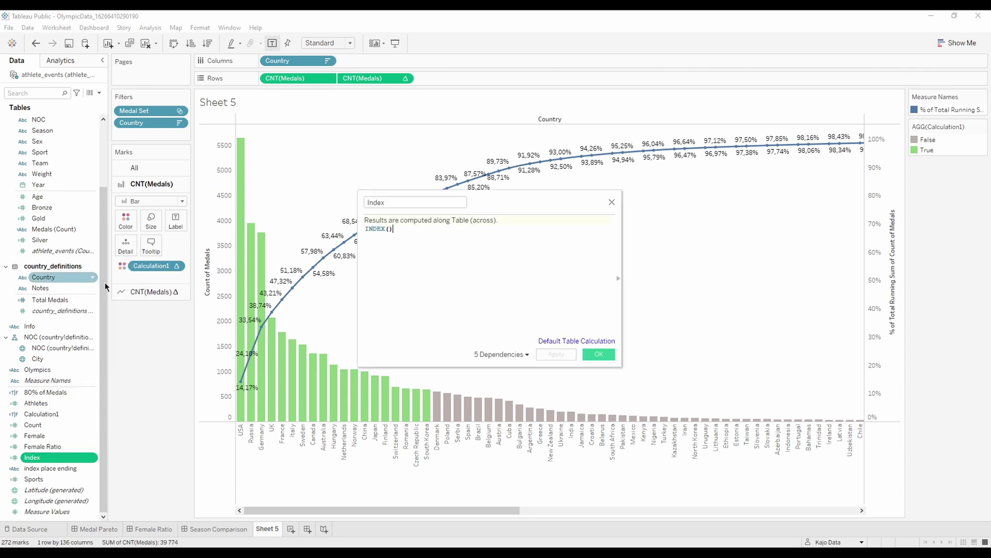
click(612, 202)
right_click(62, 458)
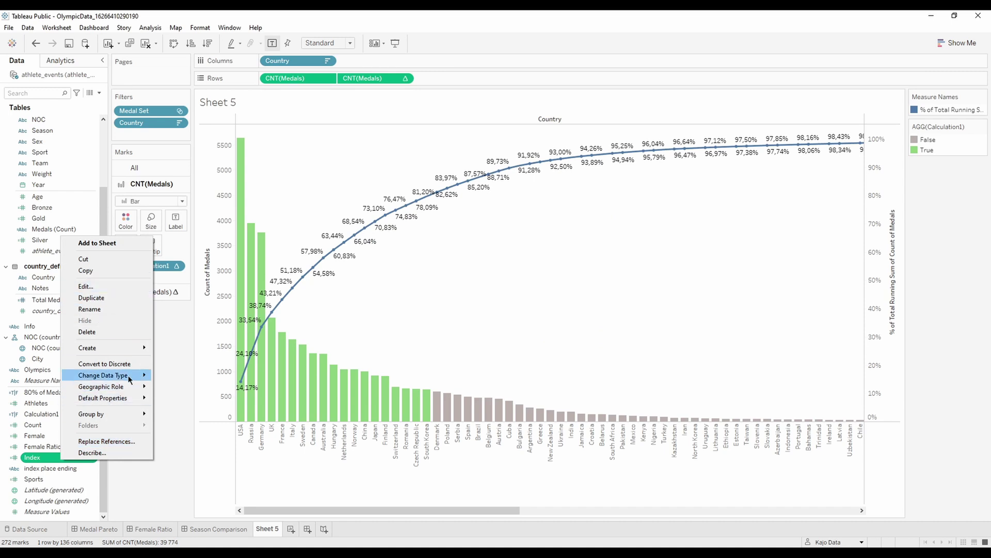
key(Escape)
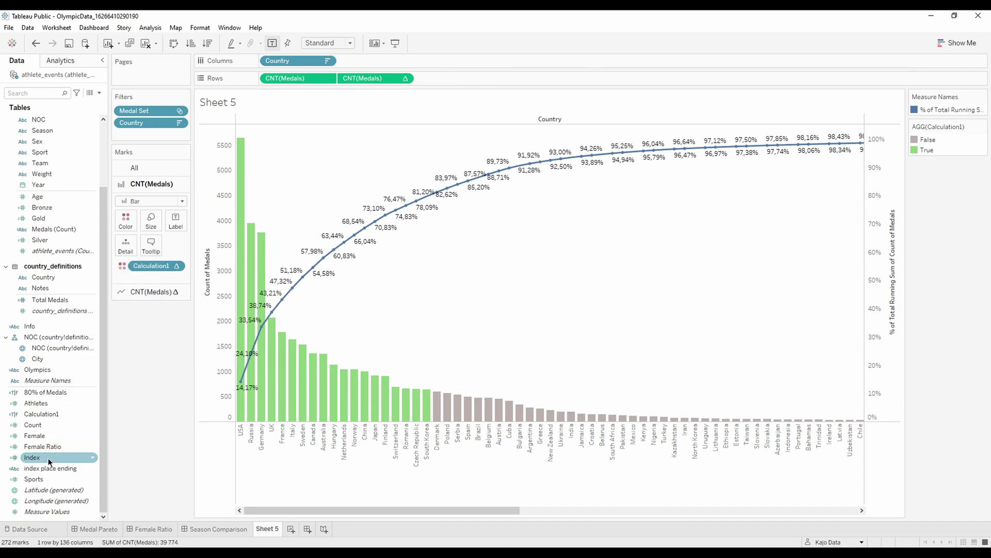
drag(50, 462, 175, 219)
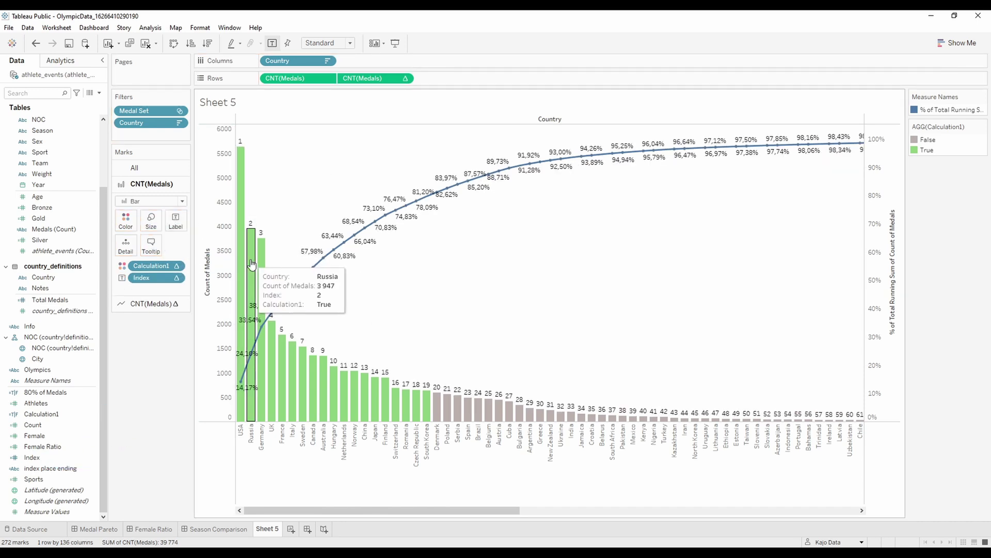
mouse_move(385, 400)
mouse_move(432, 394)
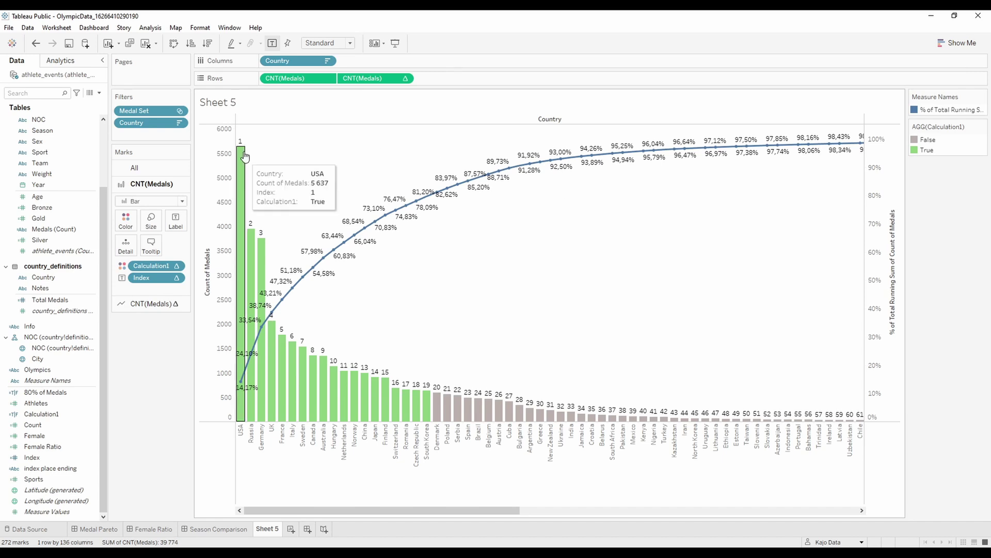
mouse_move(243, 142)
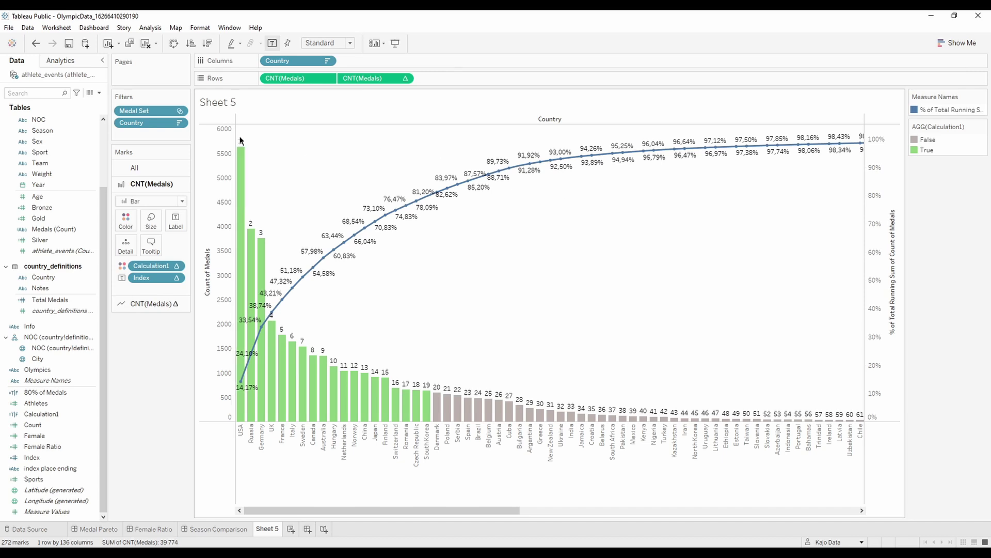
mouse_move(261, 239)
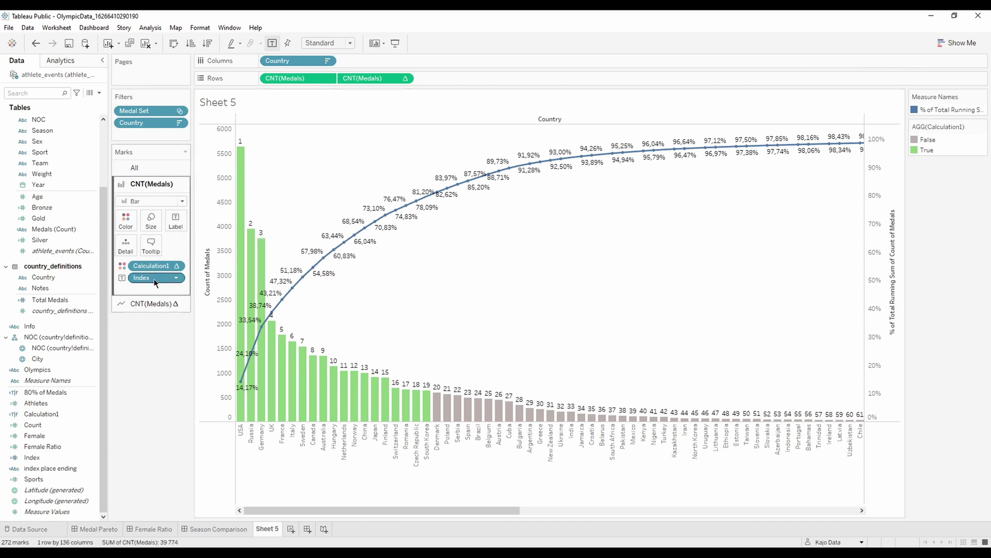
drag(150, 277, 142, 367)
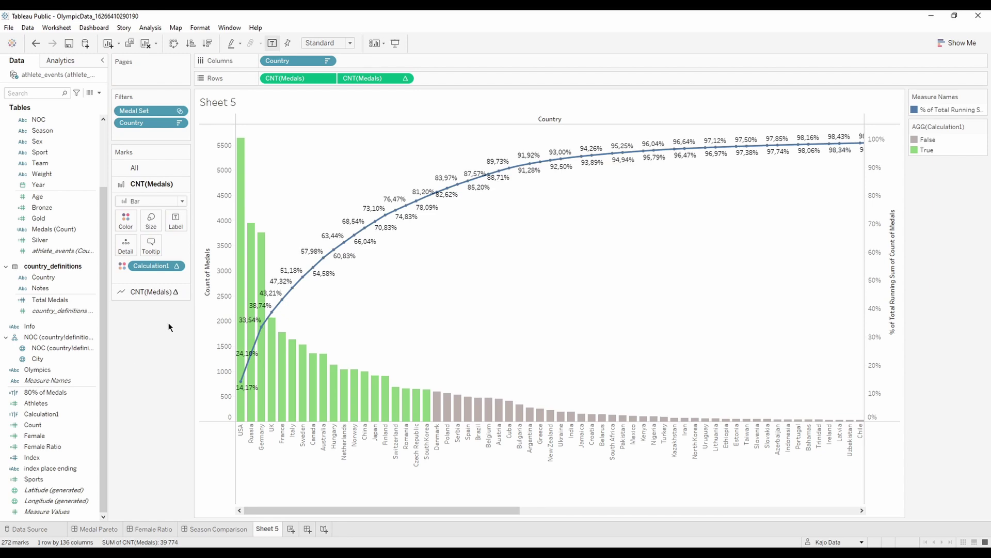
click(77, 468)
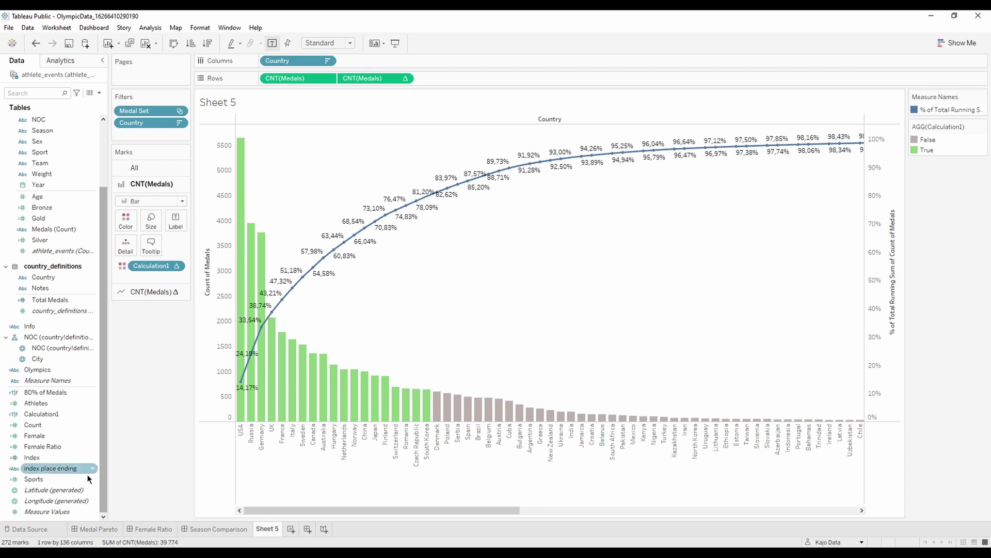
right_click(59, 472)
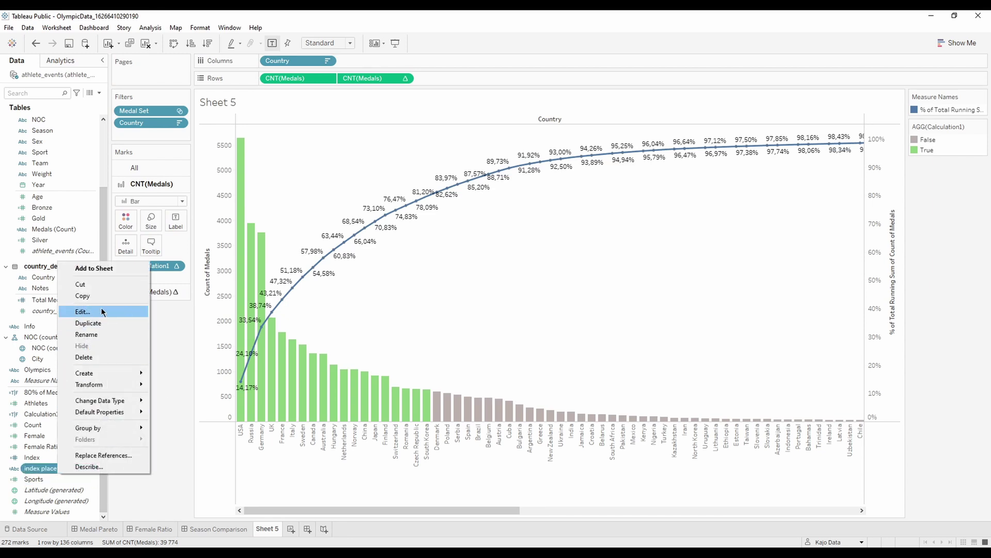
click(100, 309)
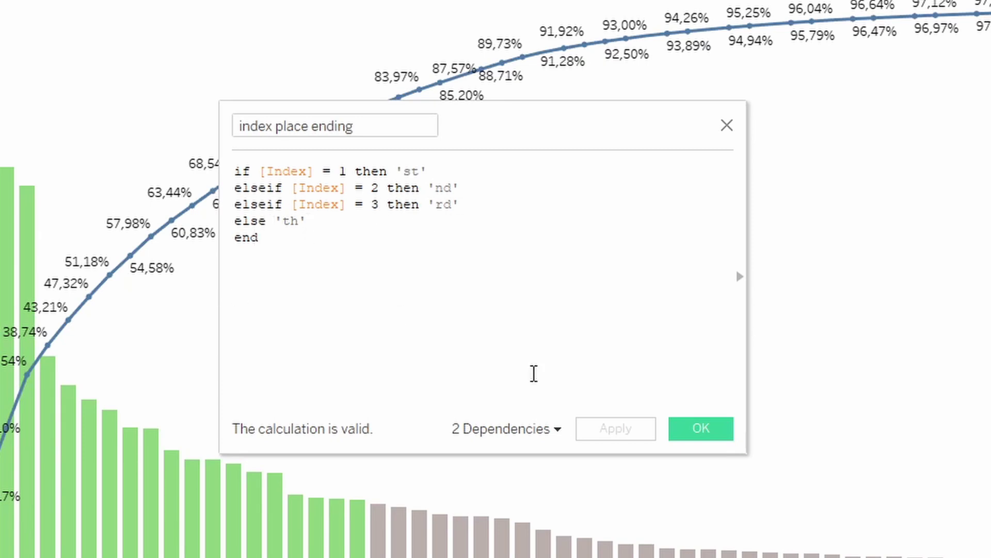
click(703, 437)
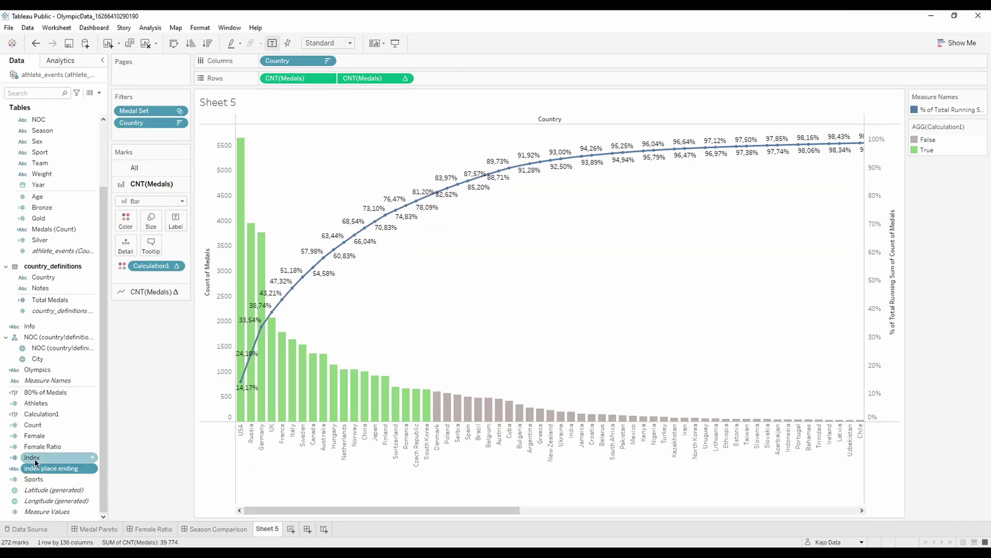
Label the bars with Index and index place ending, joined on one line as '1st', '2nd'.
drag(35, 463, 177, 226)
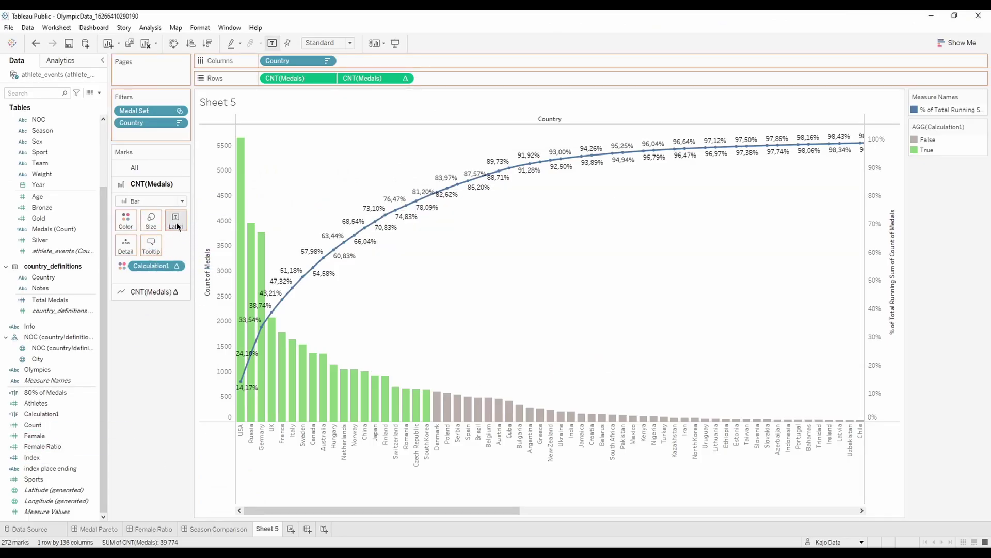
drag(226, 435, 226, 437)
drag(52, 467, 178, 220)
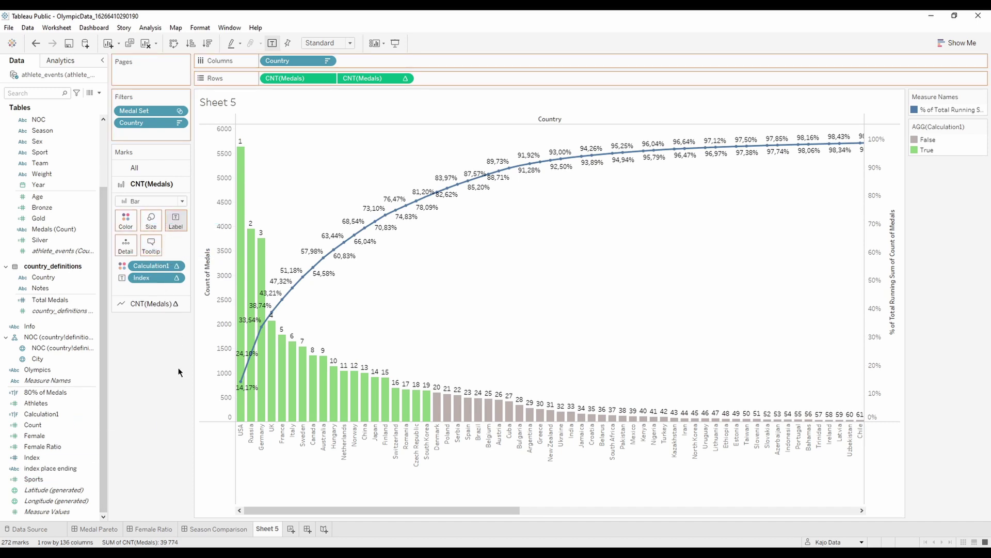
mouse_move(243, 238)
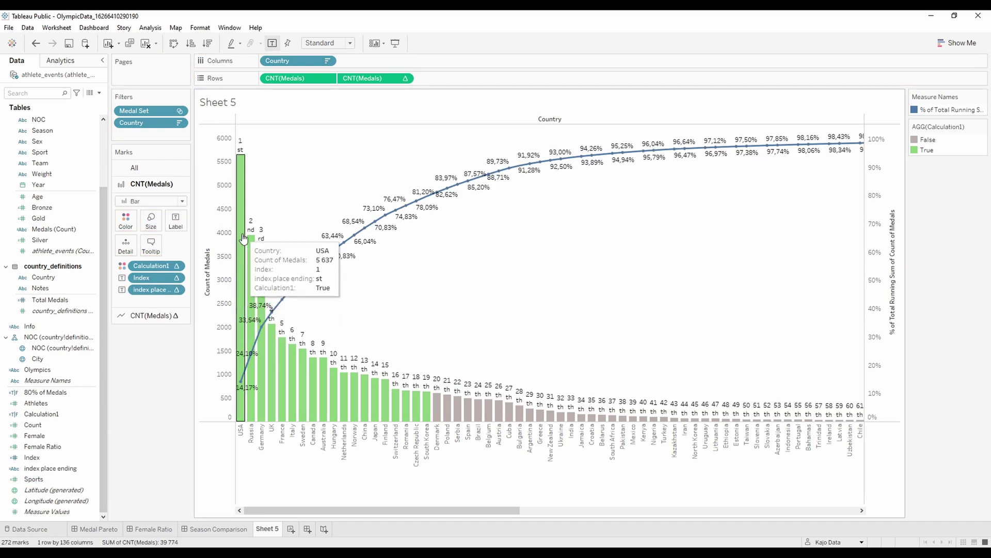
click(175, 220)
click(265, 273)
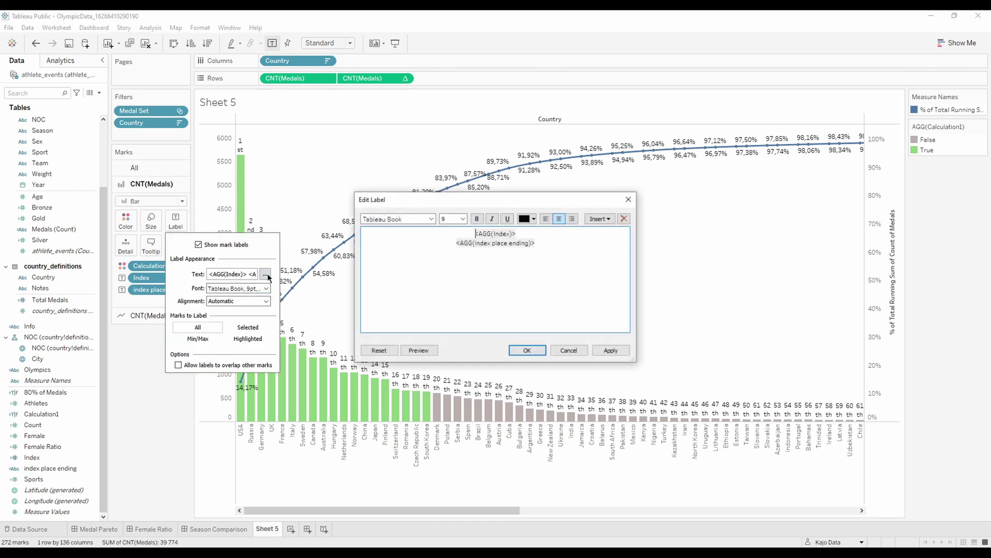
click(523, 233)
key(Delete)
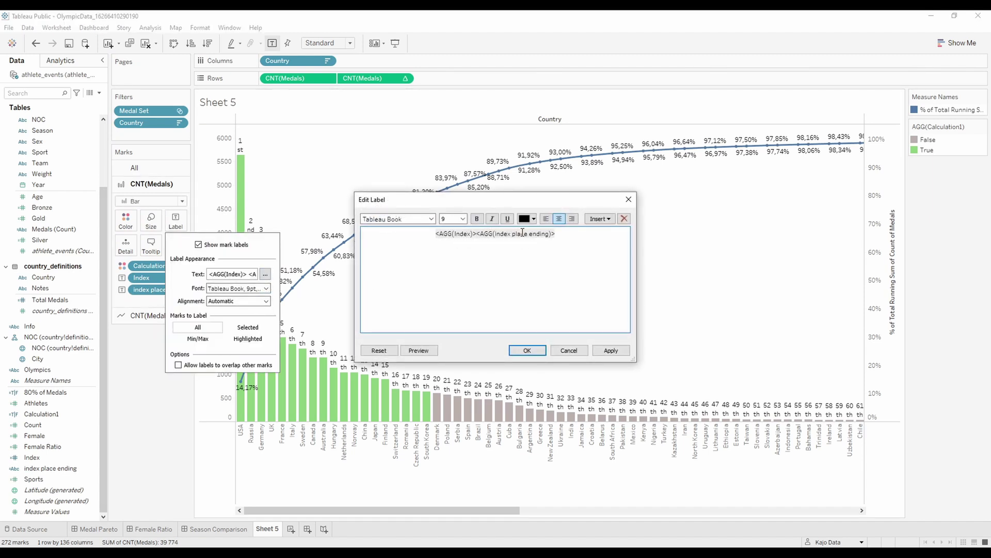
click(527, 351)
key(Return)
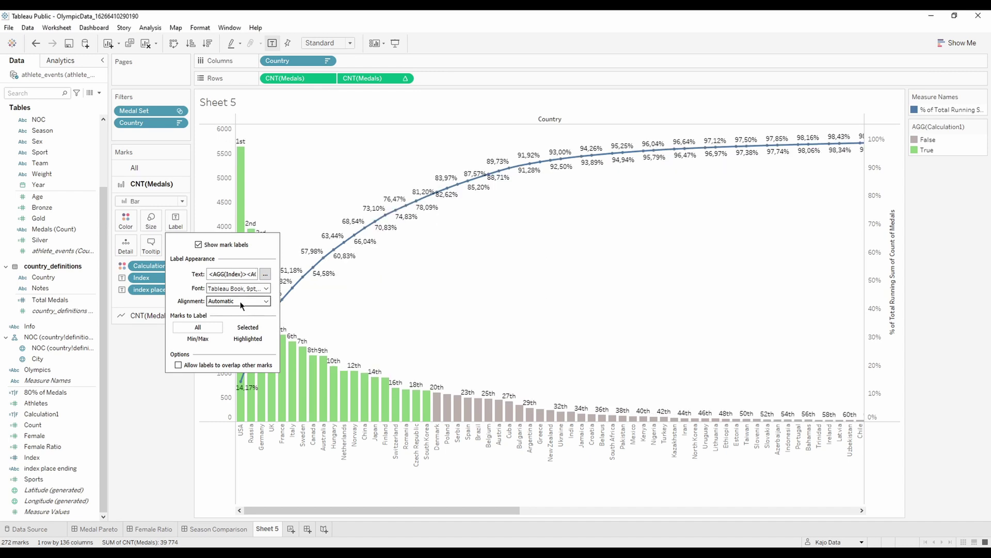
Rotate the rank labels to run vertically and anchor them at the bottom of each bar.
click(239, 302)
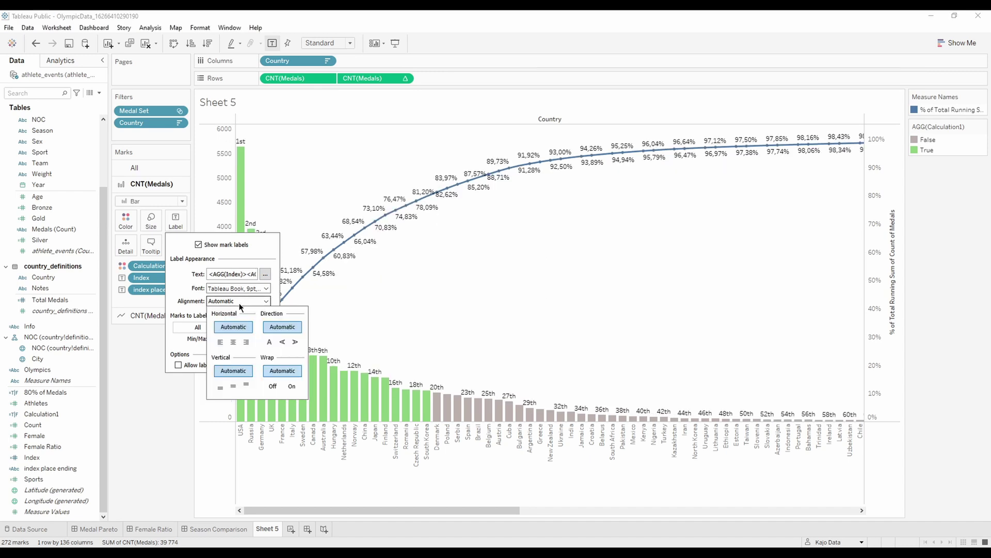
click(269, 342)
click(220, 386)
click(282, 342)
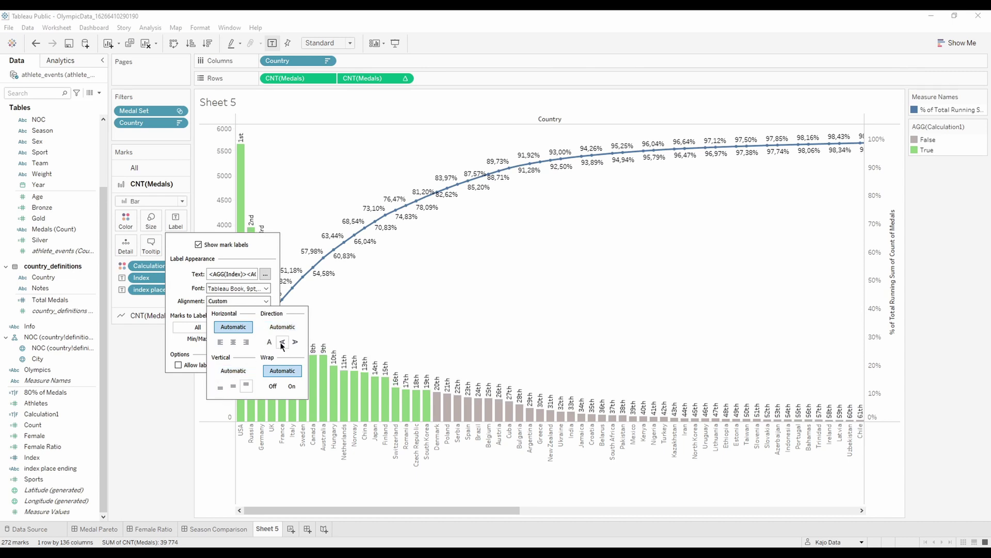
click(220, 386)
click(163, 477)
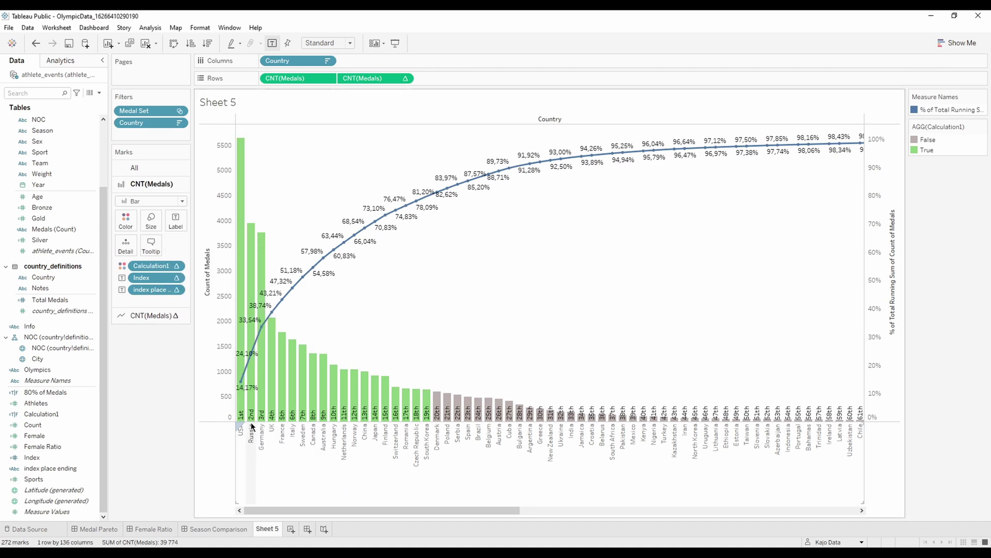
click(99, 528)
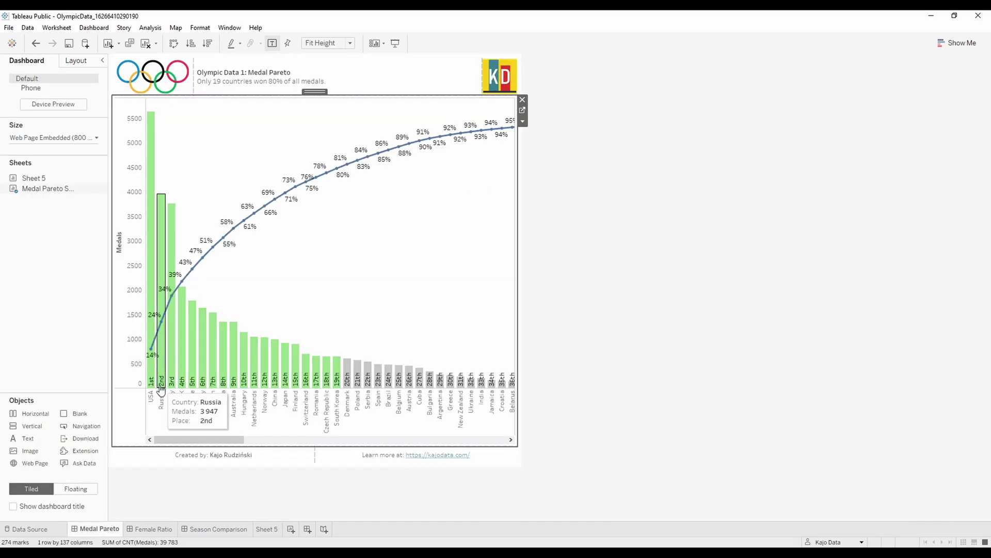
click(269, 529)
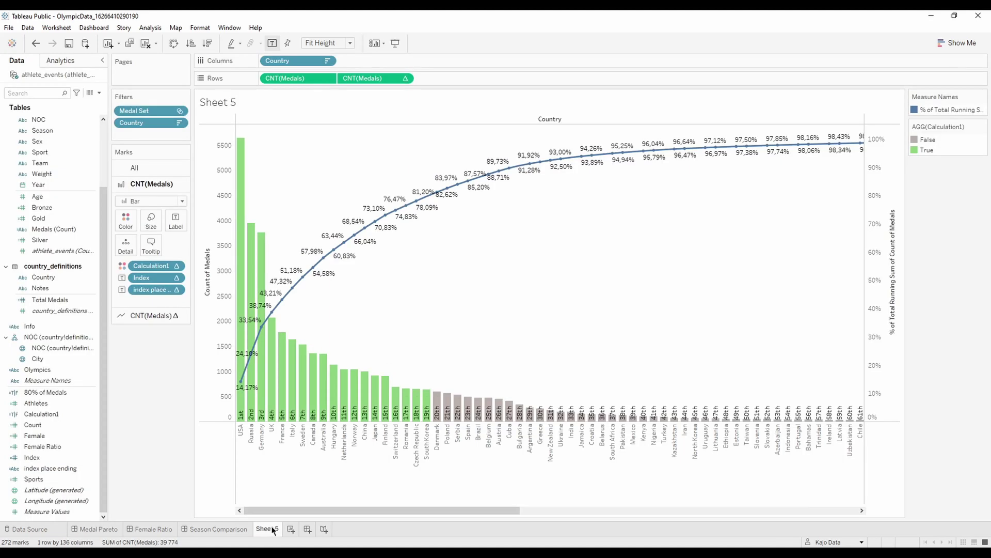